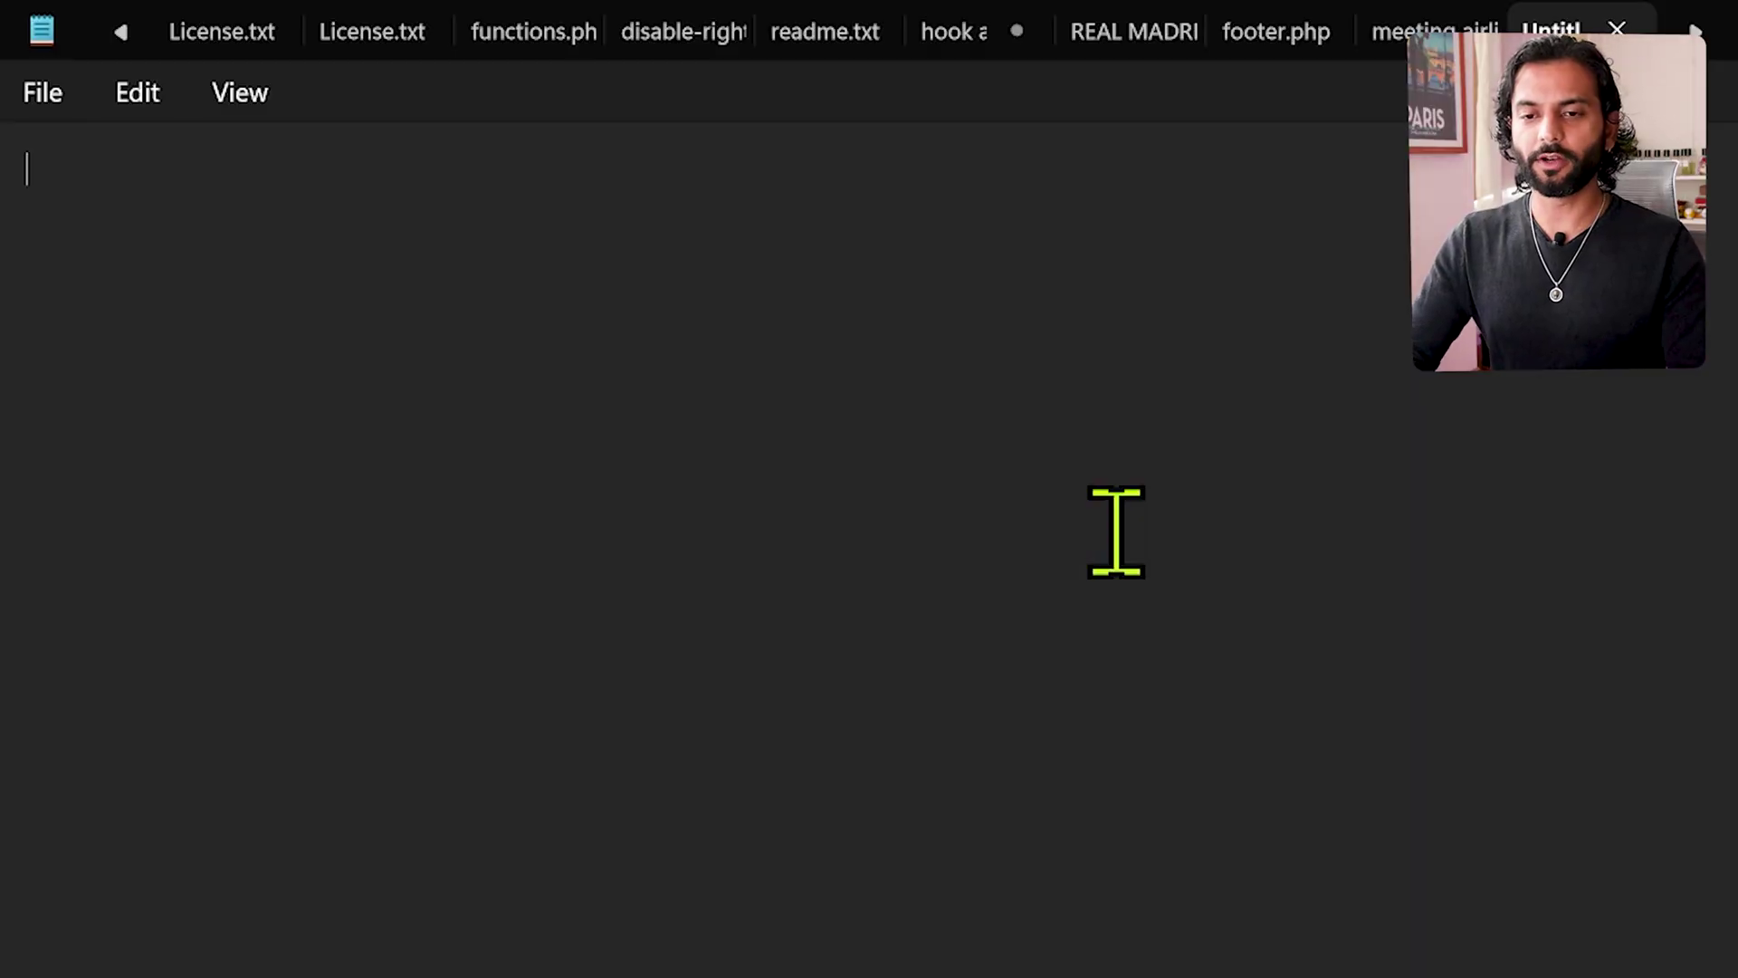
# Write 'User-agent: *' followed by 'Disallow: /*?m=1' and 'Disallow: /*?m=0' rules
pyautogui.click(565, 494)
pyautogui.write('User-agent: *')
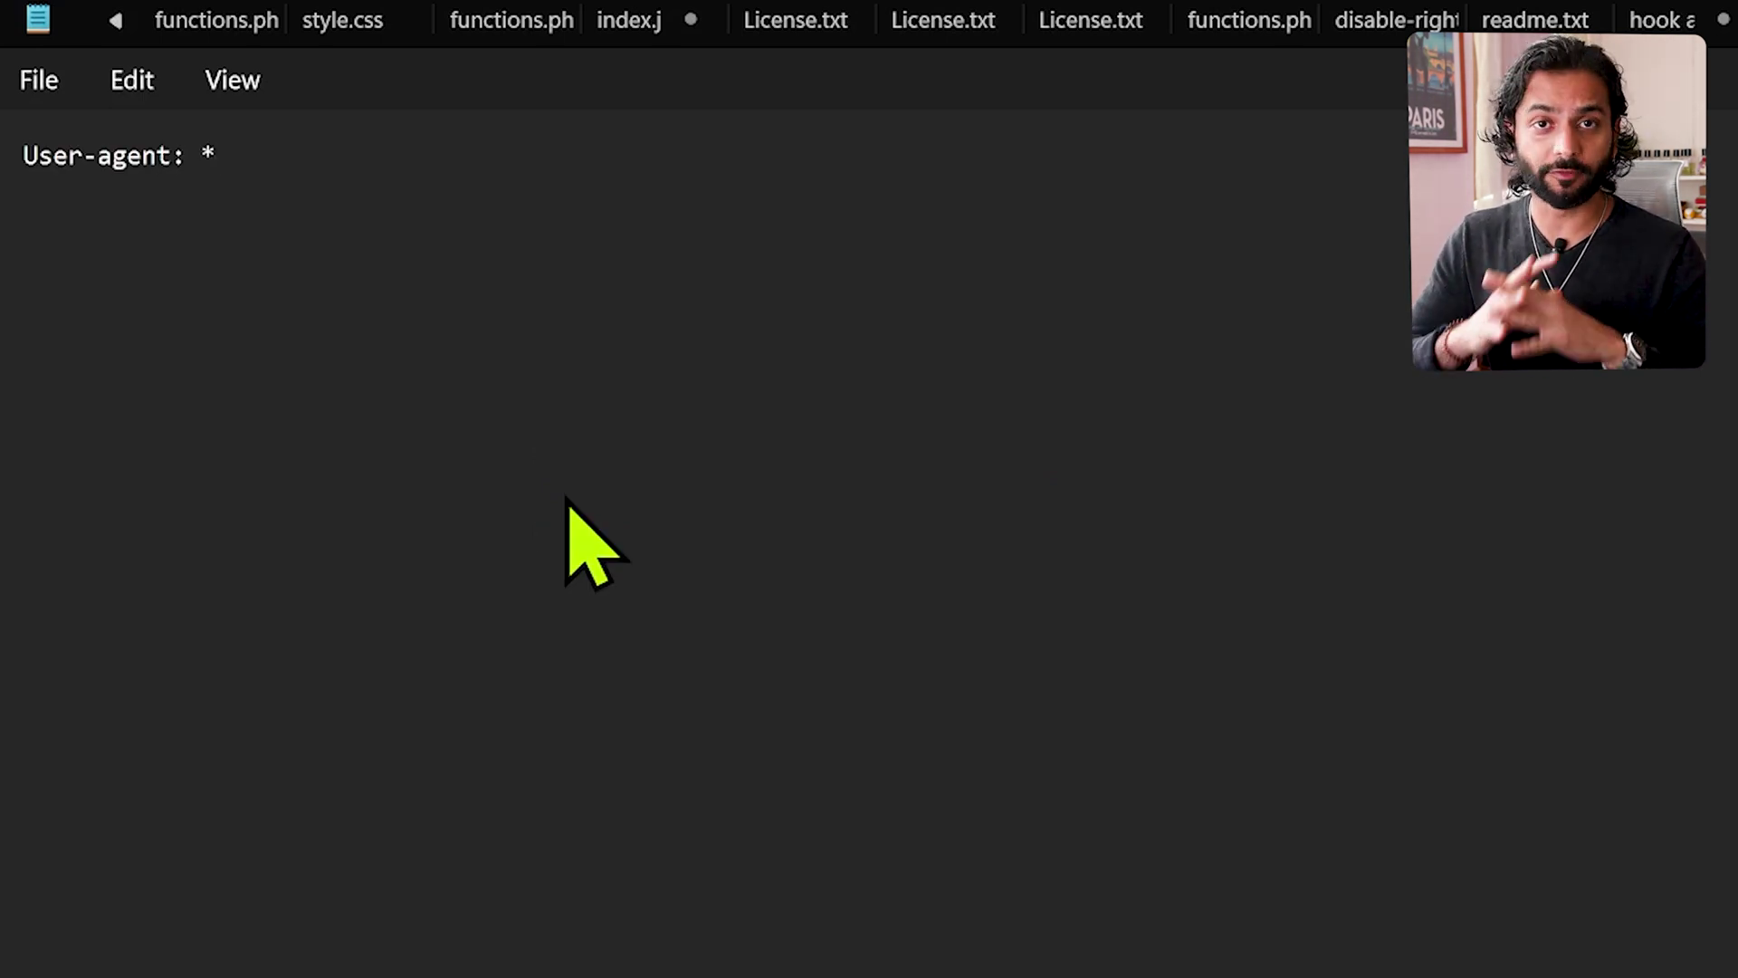
pyautogui.press('Return')
pyautogui.write('Dis')
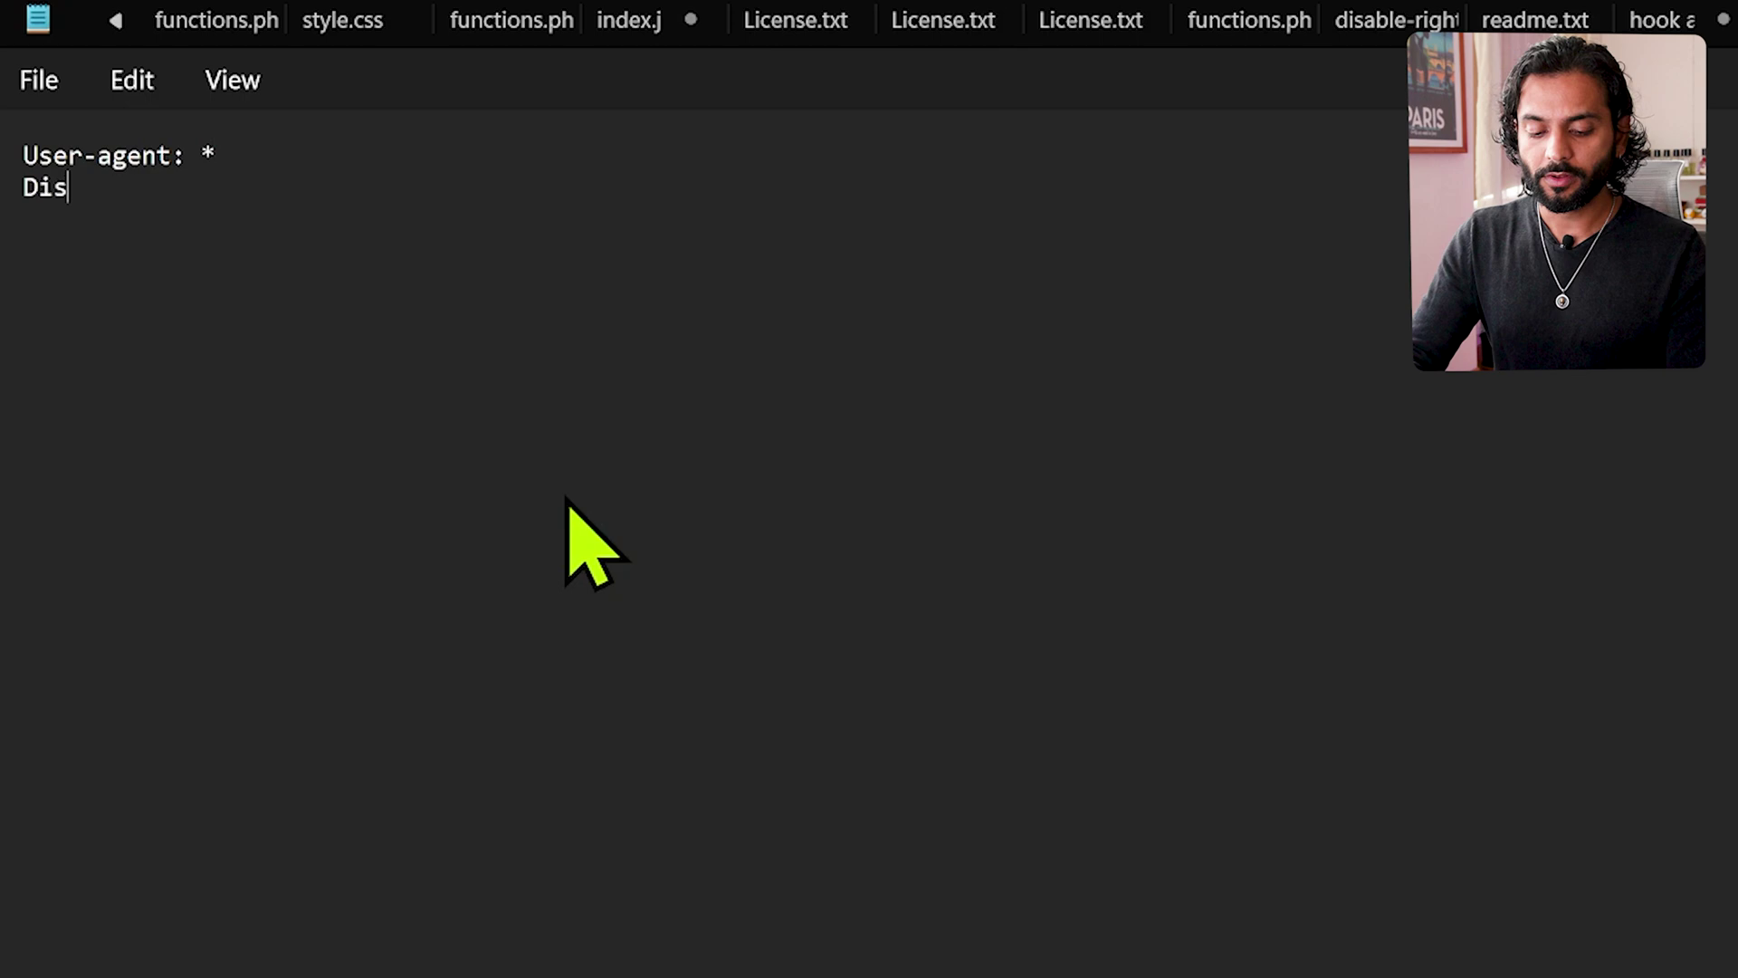
pyautogui.write('allow ')
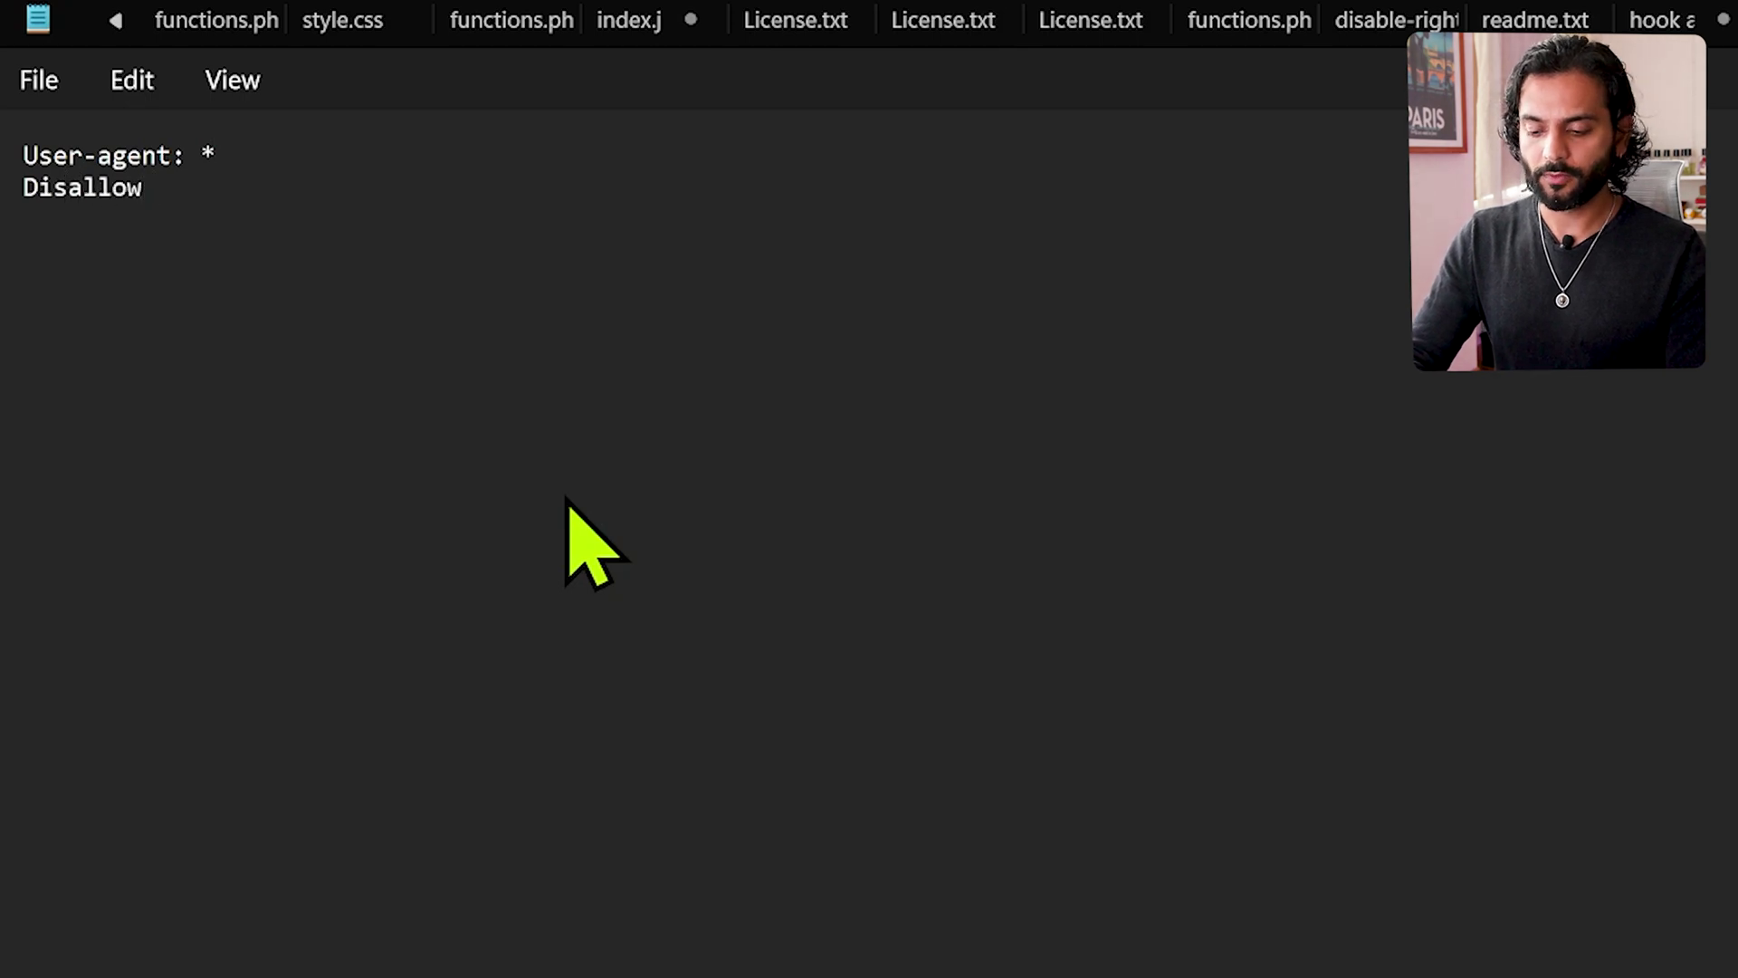
pyautogui.write(': /*')
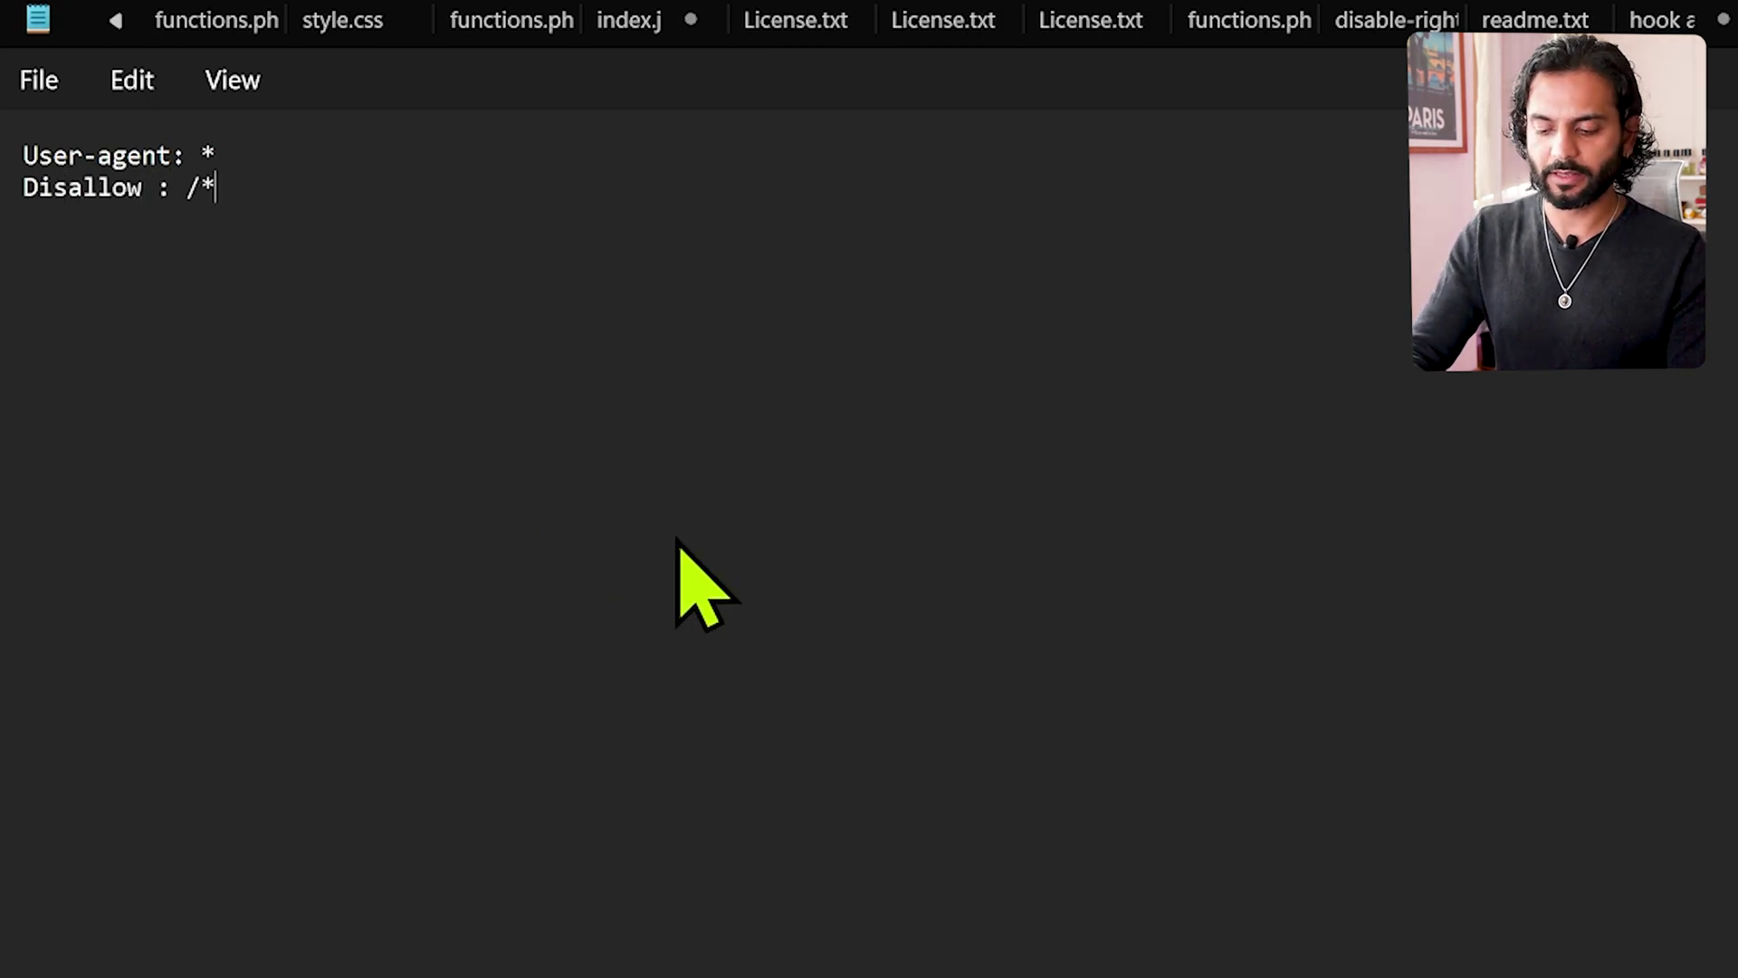
pyautogui.write('?m=')
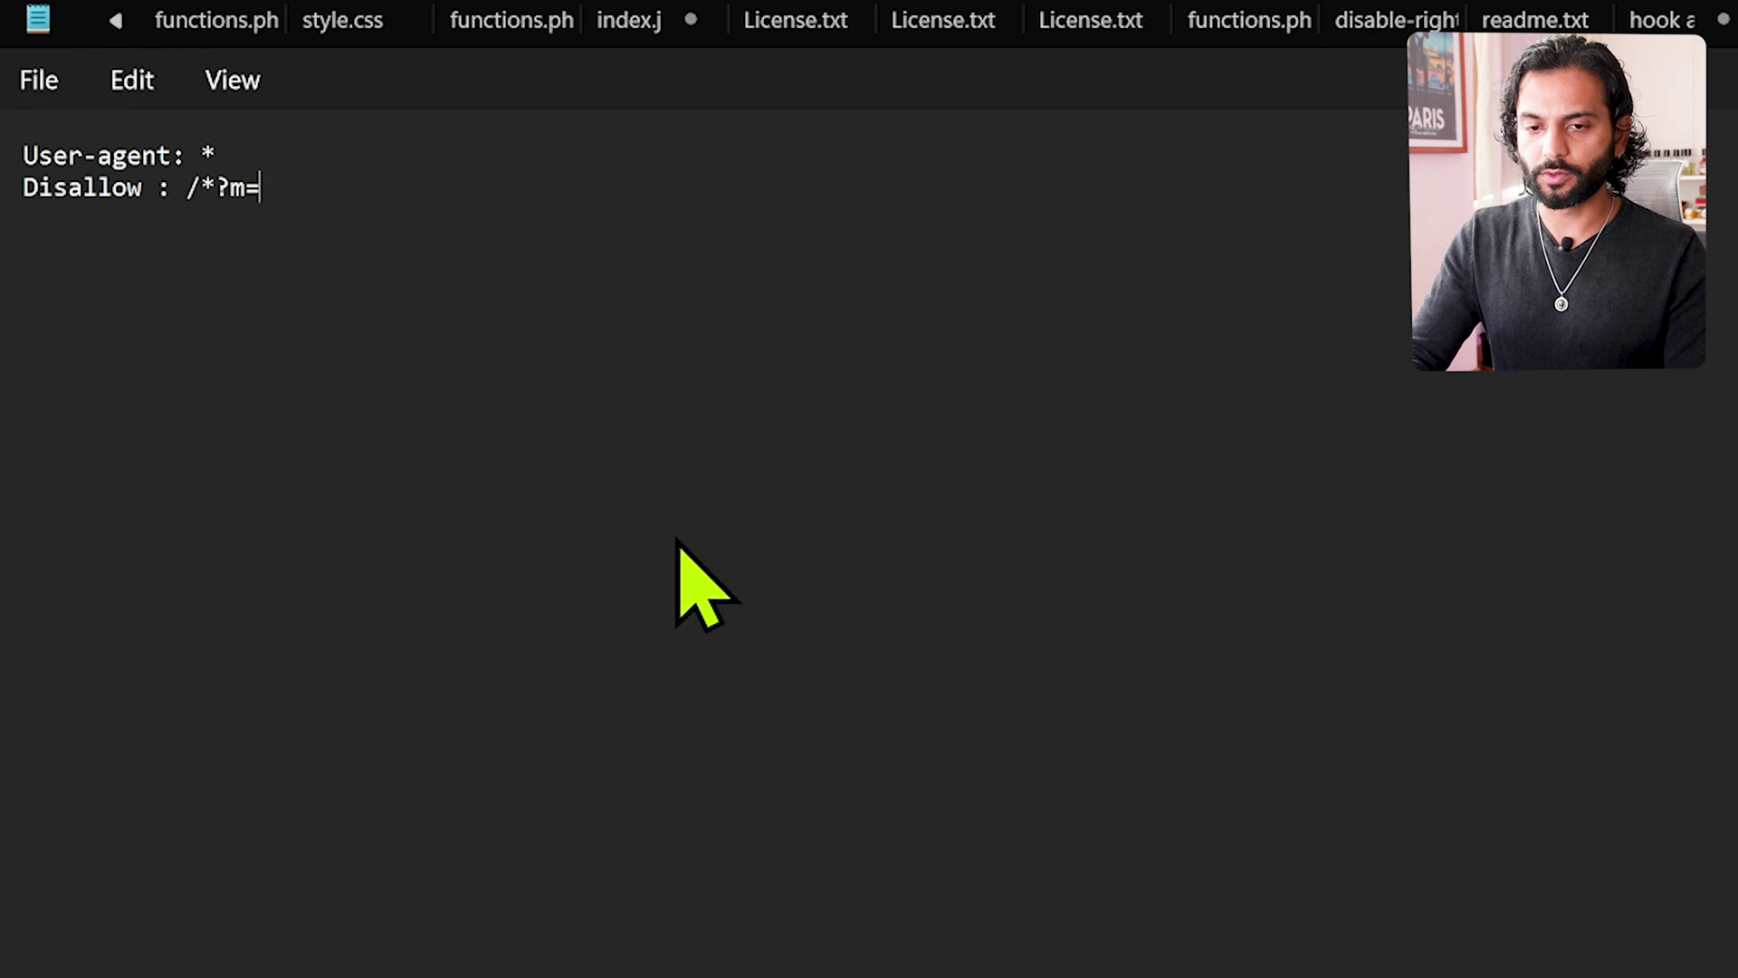
pyautogui.write('1')
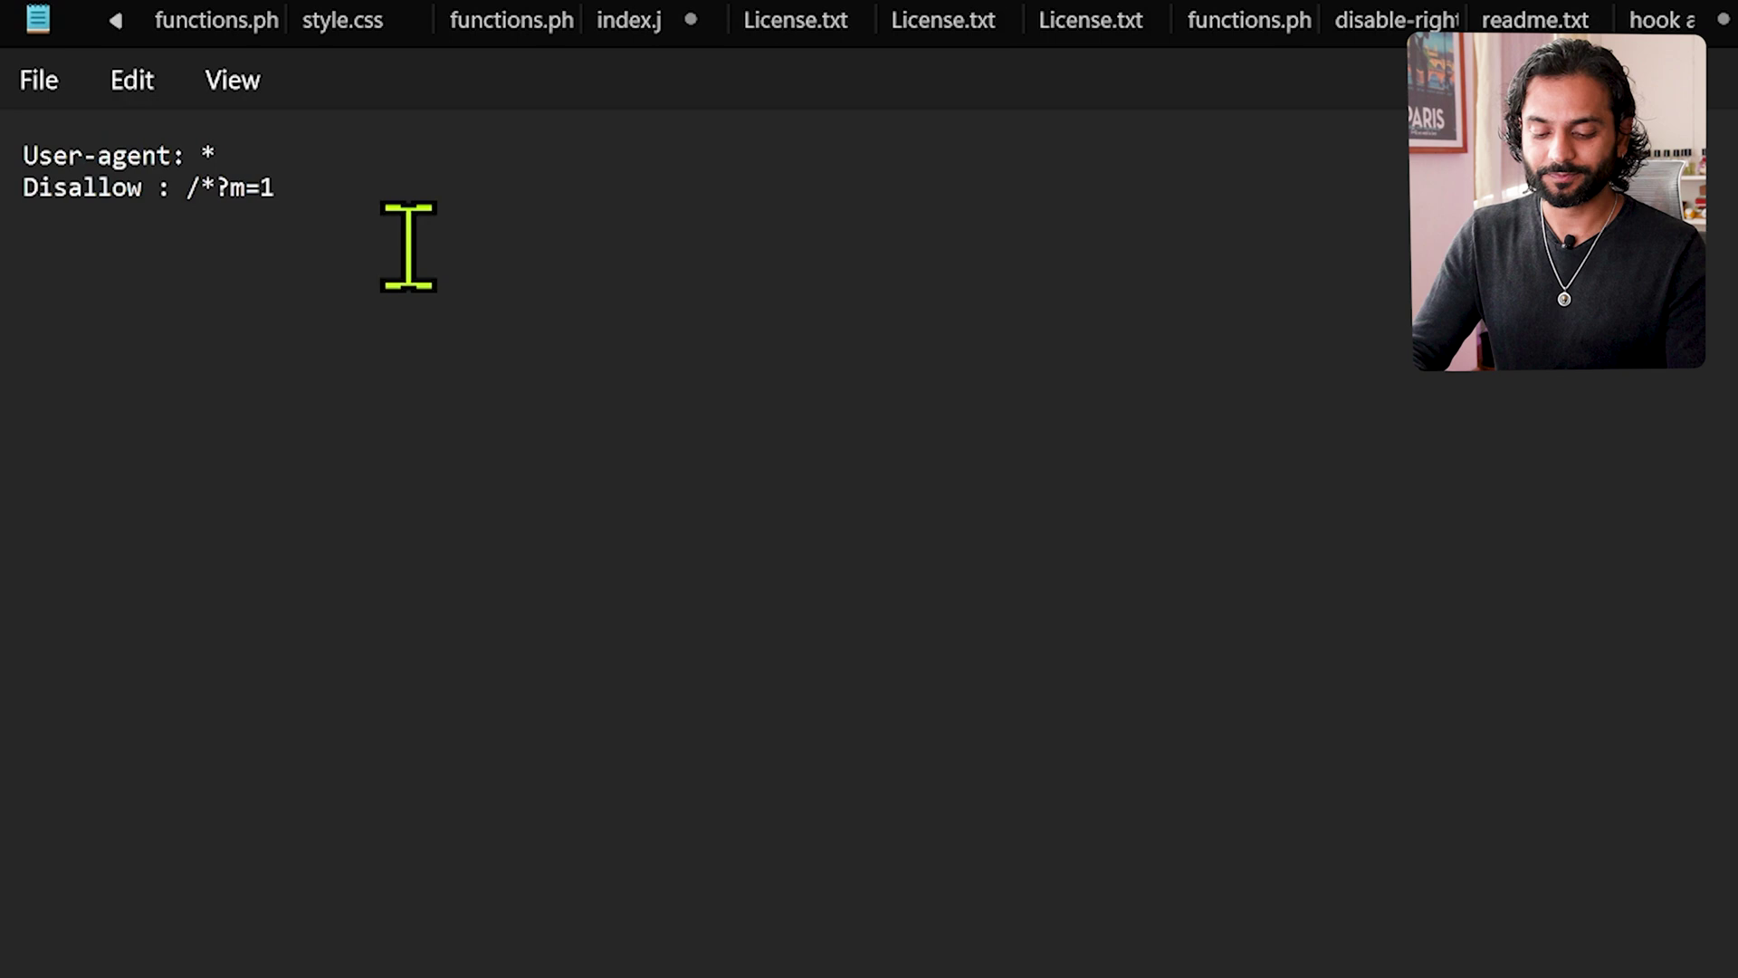
pyautogui.press('Right')
pyautogui.press('BackSpace')
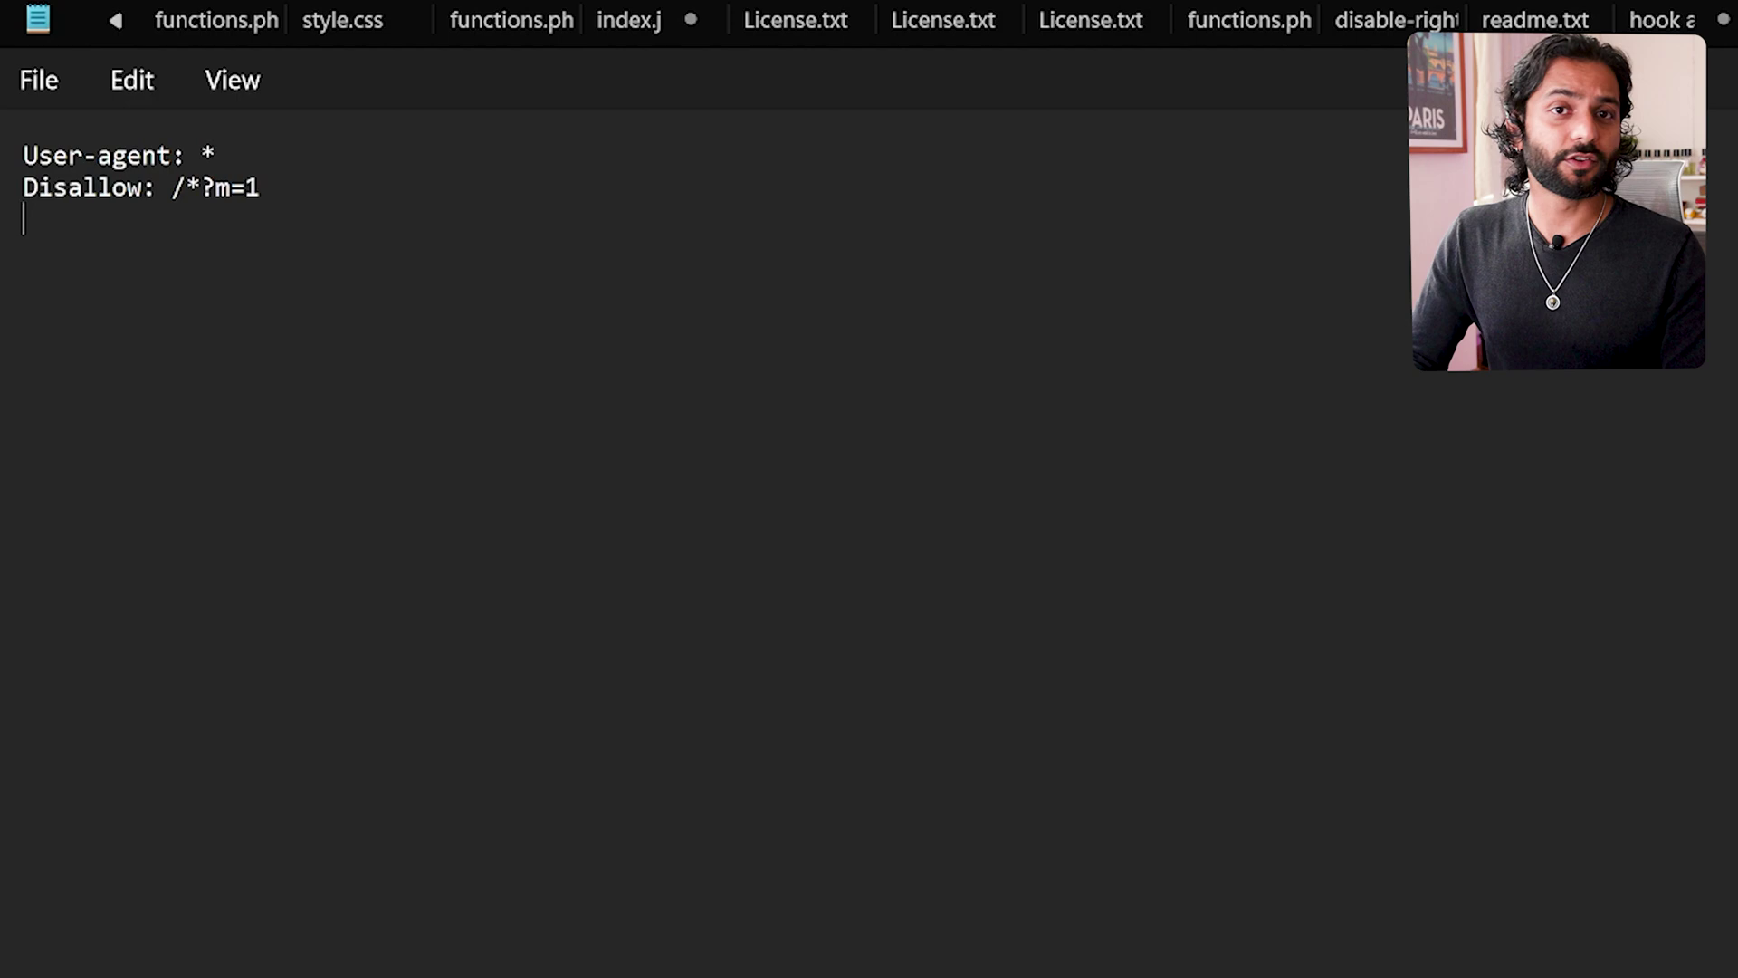
pyautogui.write('Disallow: /*?m=0')
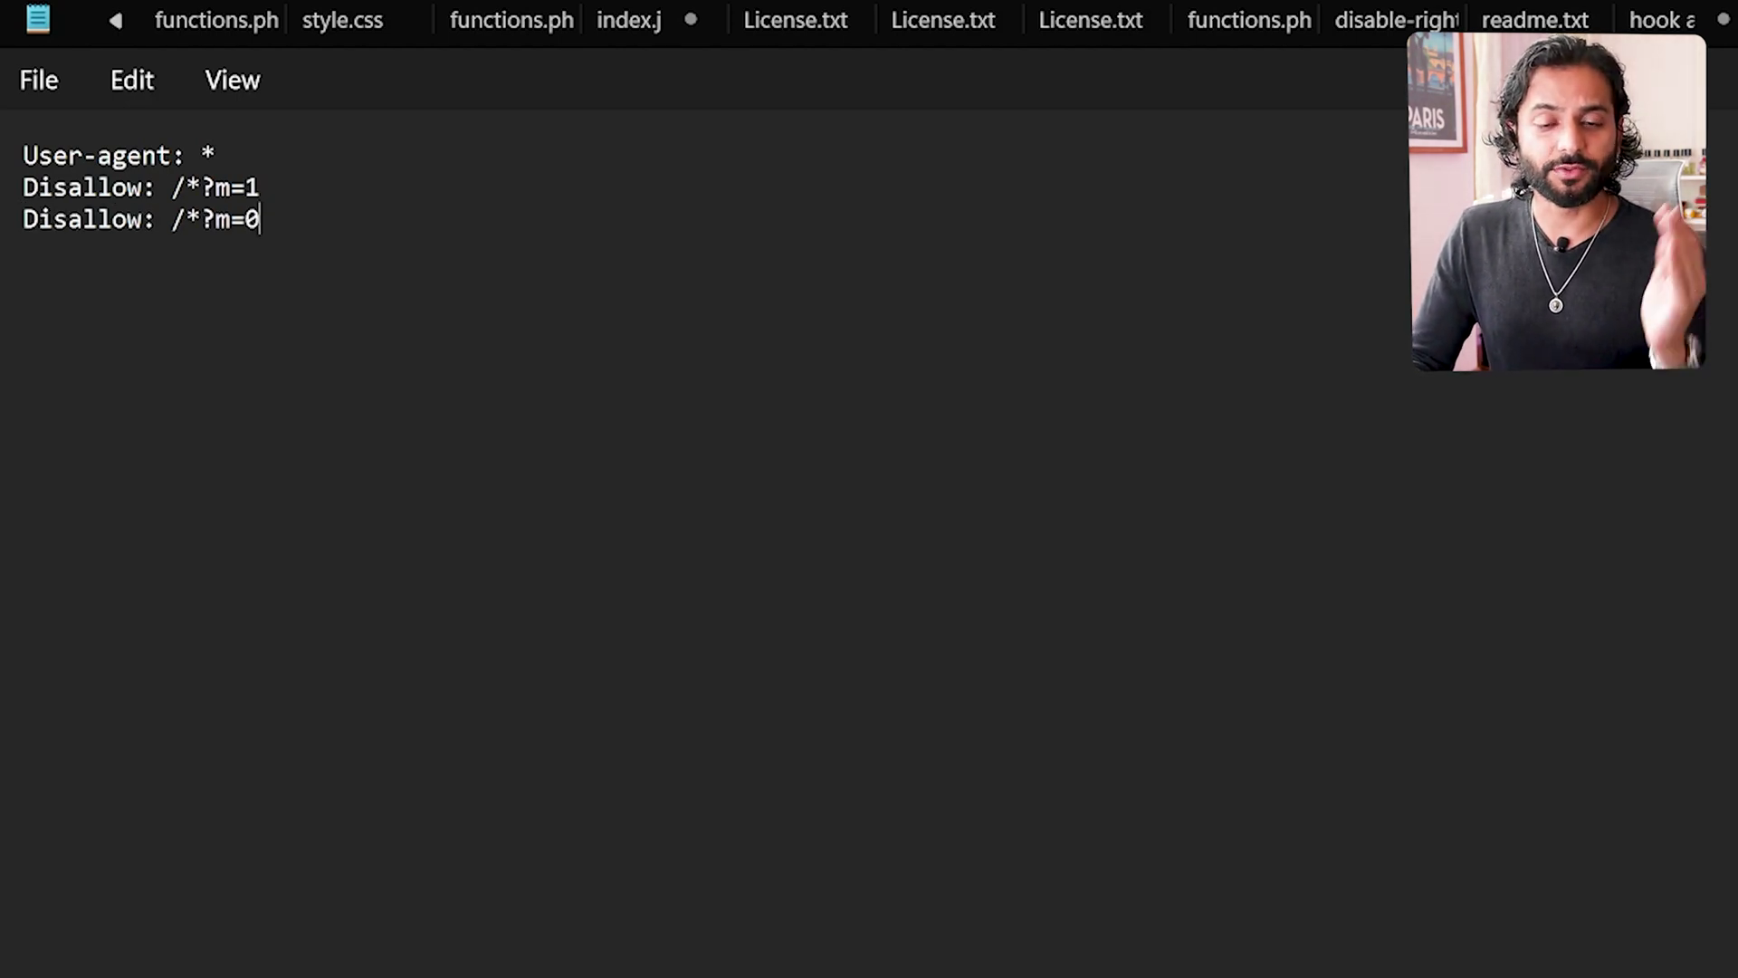
# Add a Sitemap line after a blank line and select its placeholder site address
pyautogui.press('Return')
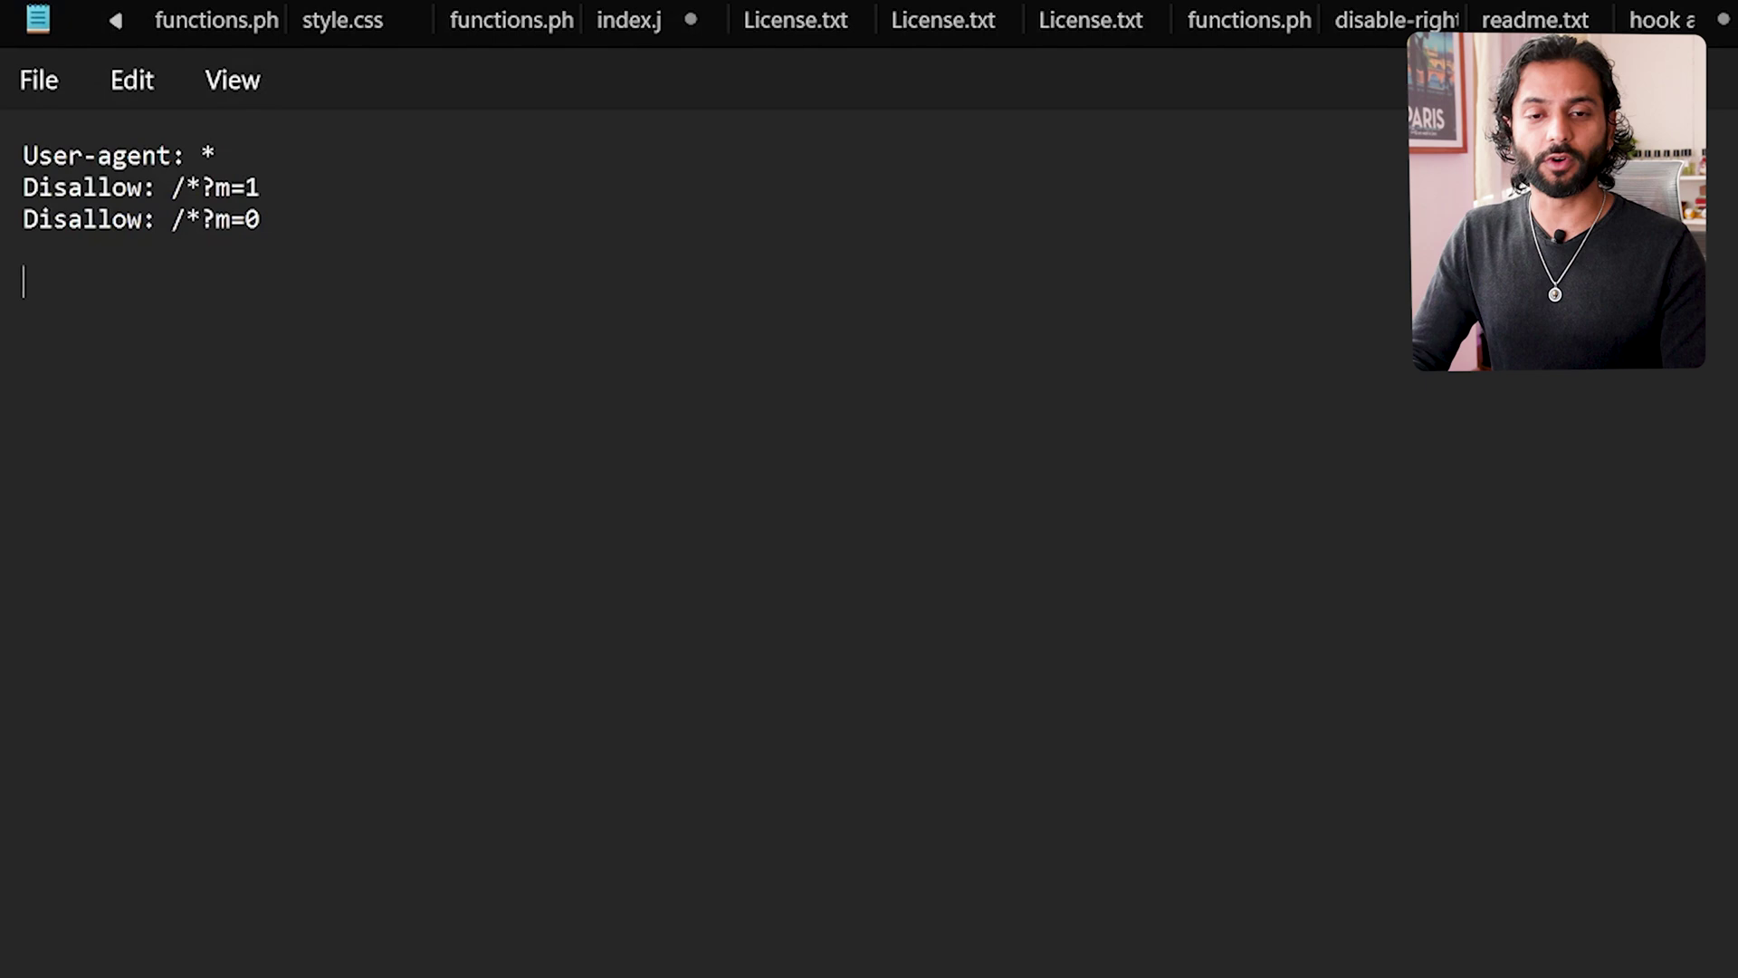
pyautogui.press('Return')
pyautogui.write('Sitemap: http://www.yourbloggerdomain.com/sitemap.xml')
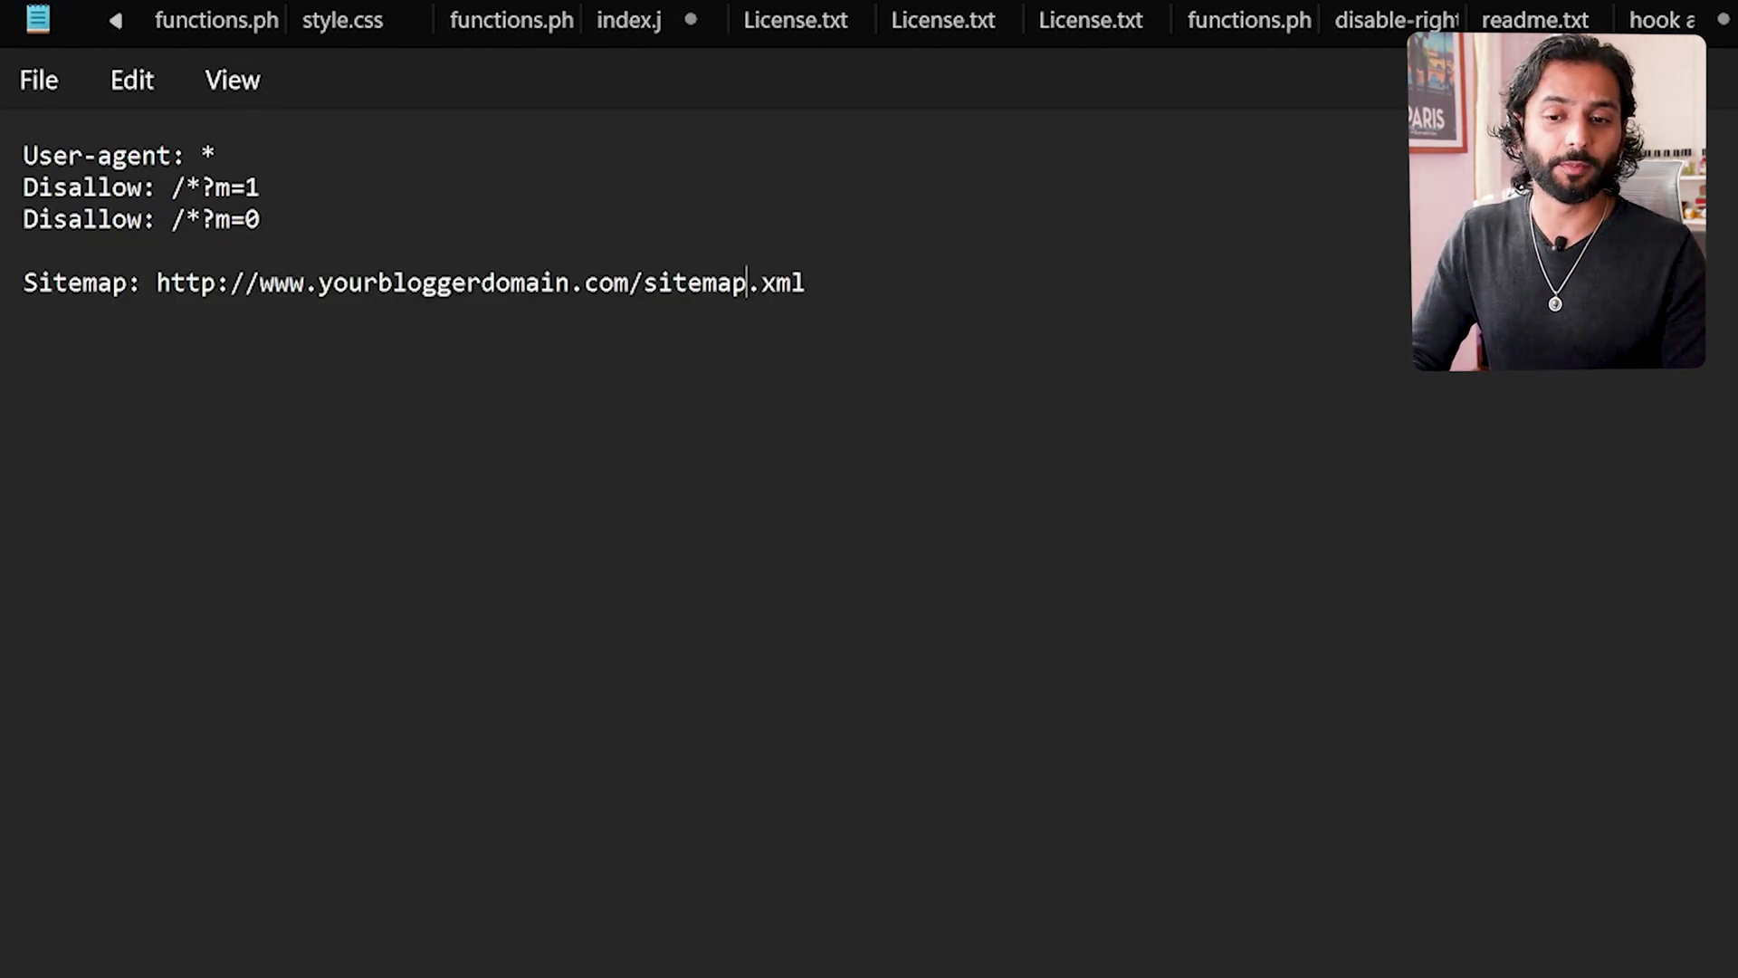
pyautogui.doubleClick(443, 282)
pyautogui.press('Right')
pyautogui.press('Right')
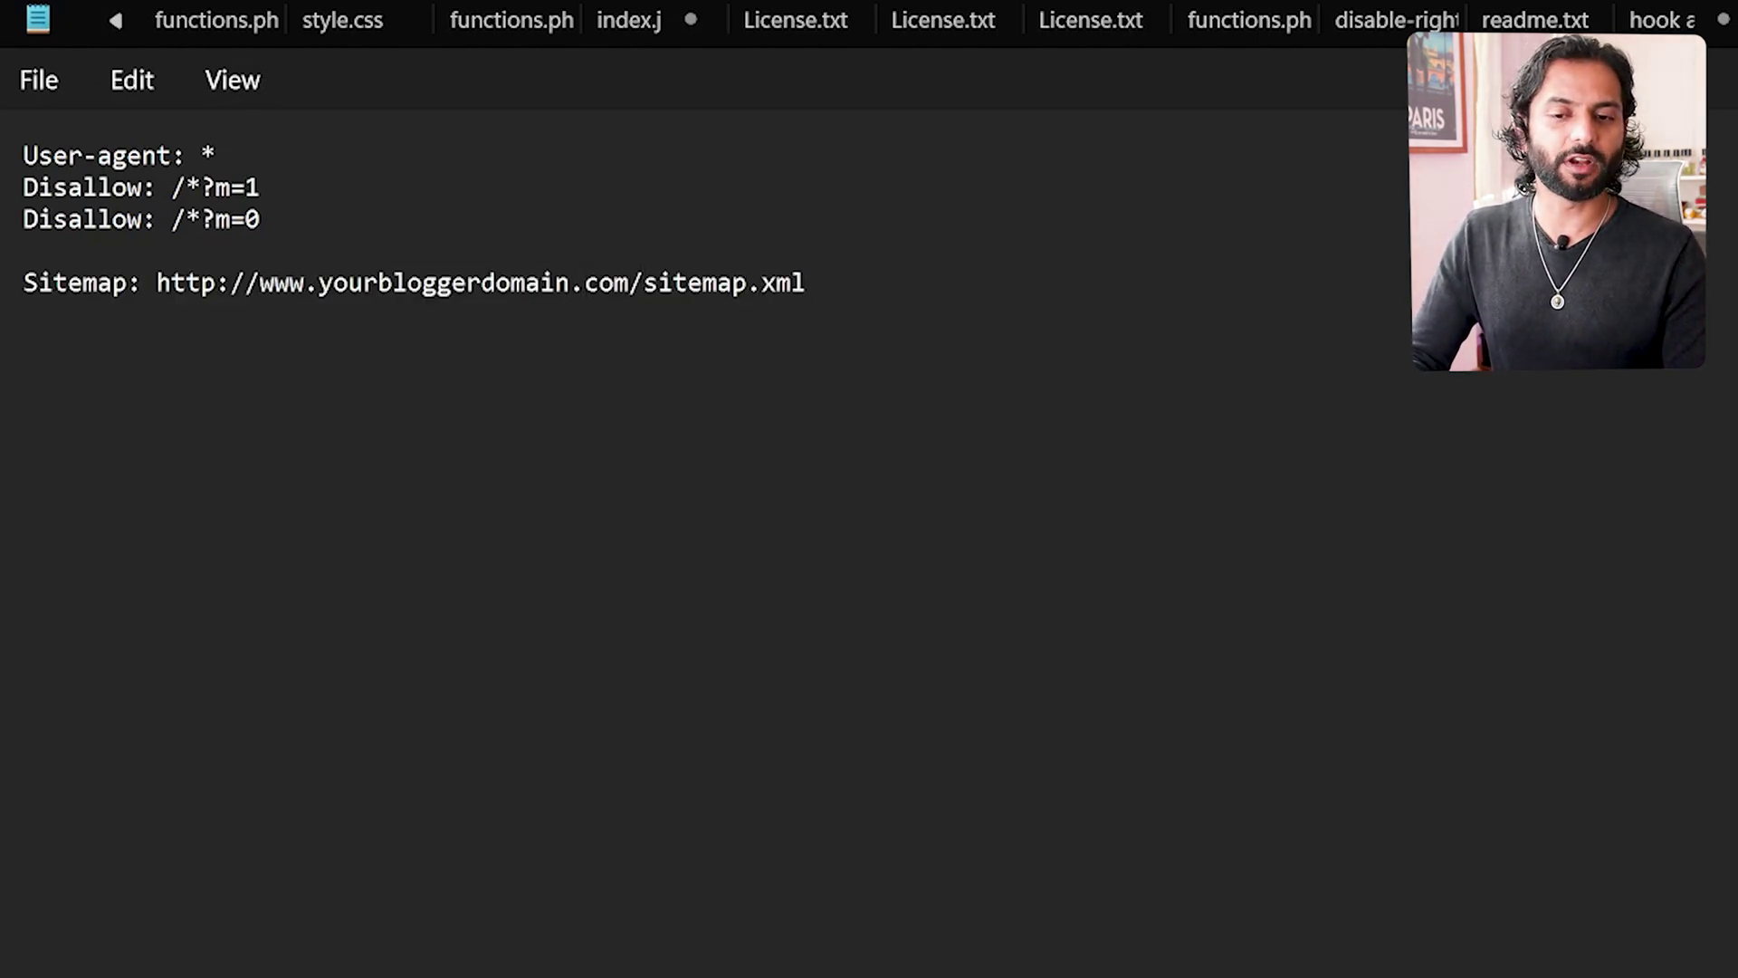
pyautogui.hotkey('ctrl', 'Right')
pyautogui.hotkey('shift', 'ctrl', 'Left')
pyautogui.hotkey('shift', 'ctrl', 'Left')
pyautogui.hotkey('shift', 'ctrl', 'Left')
pyautogui.hotkey('shift', 'ctrl', 'Left')
pyautogui.hotkey('shift', 'ctrl', 'Left')
pyautogui.hotkey('shift', 'ctrl', 'Left')
pyautogui.hotkey('shift', 'ctrl', 'Left')
pyautogui.hotkey('shift', 'ctrl', 'Left')
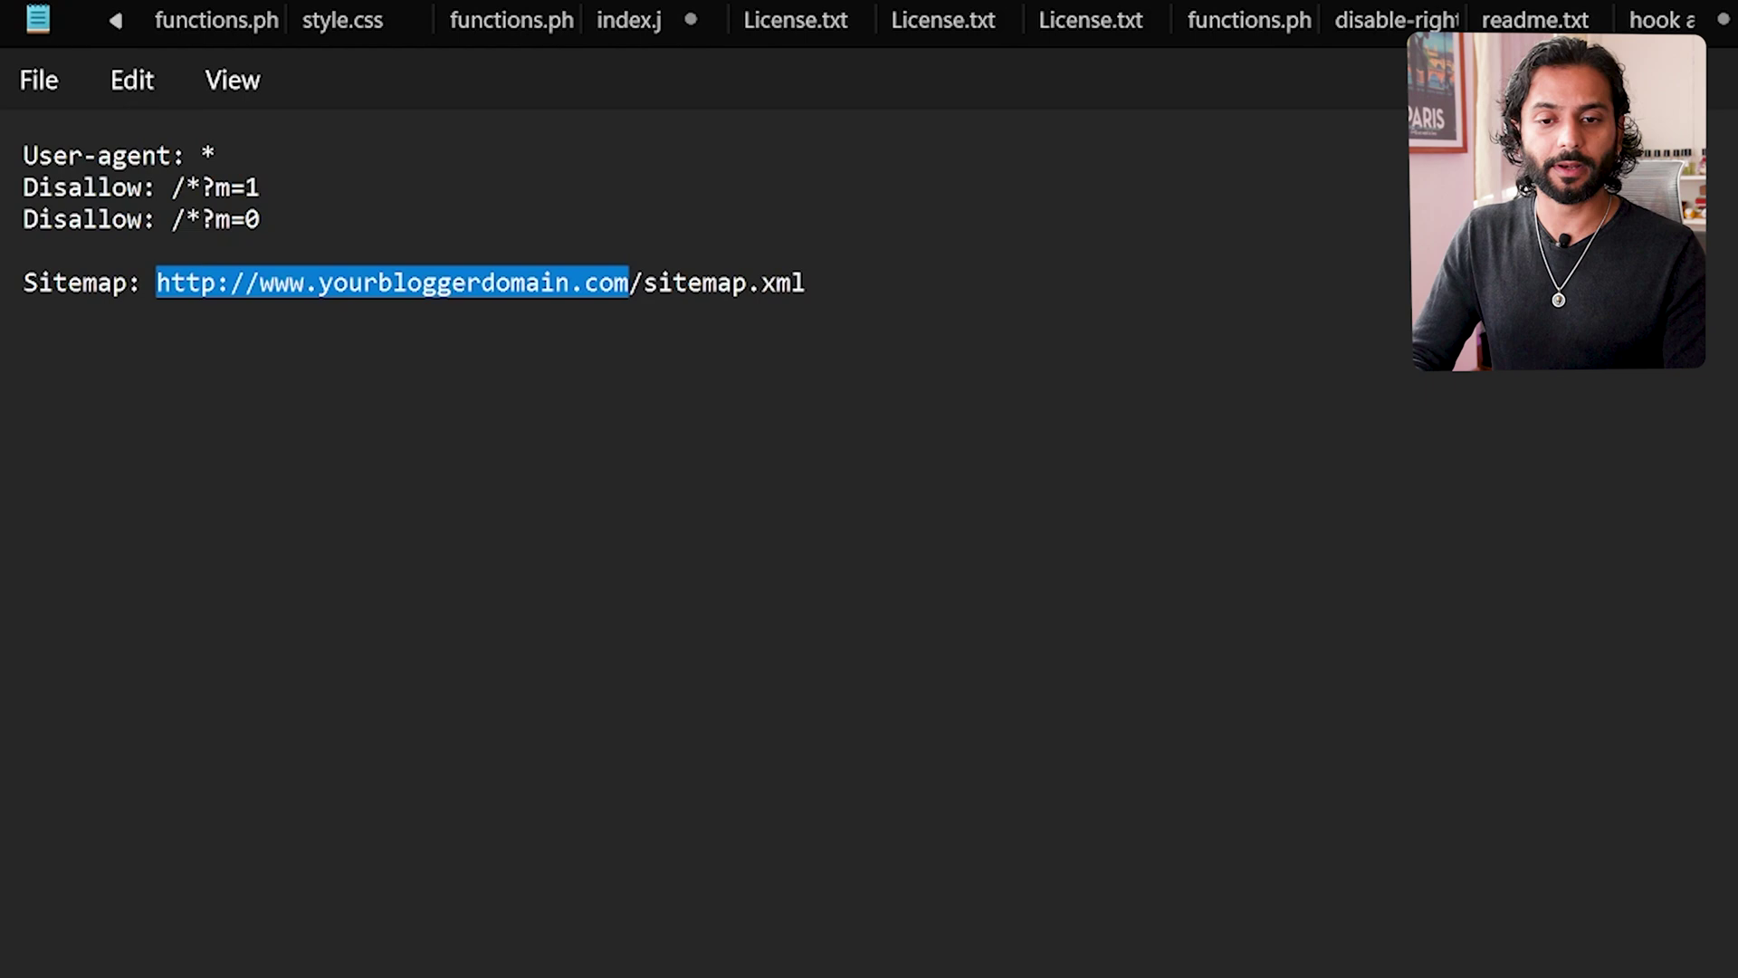
# Select all the robots.txt text and bring up its copy menu
pyautogui.hotkey('ctrl', 'a')
pyautogui.click(482, 474)
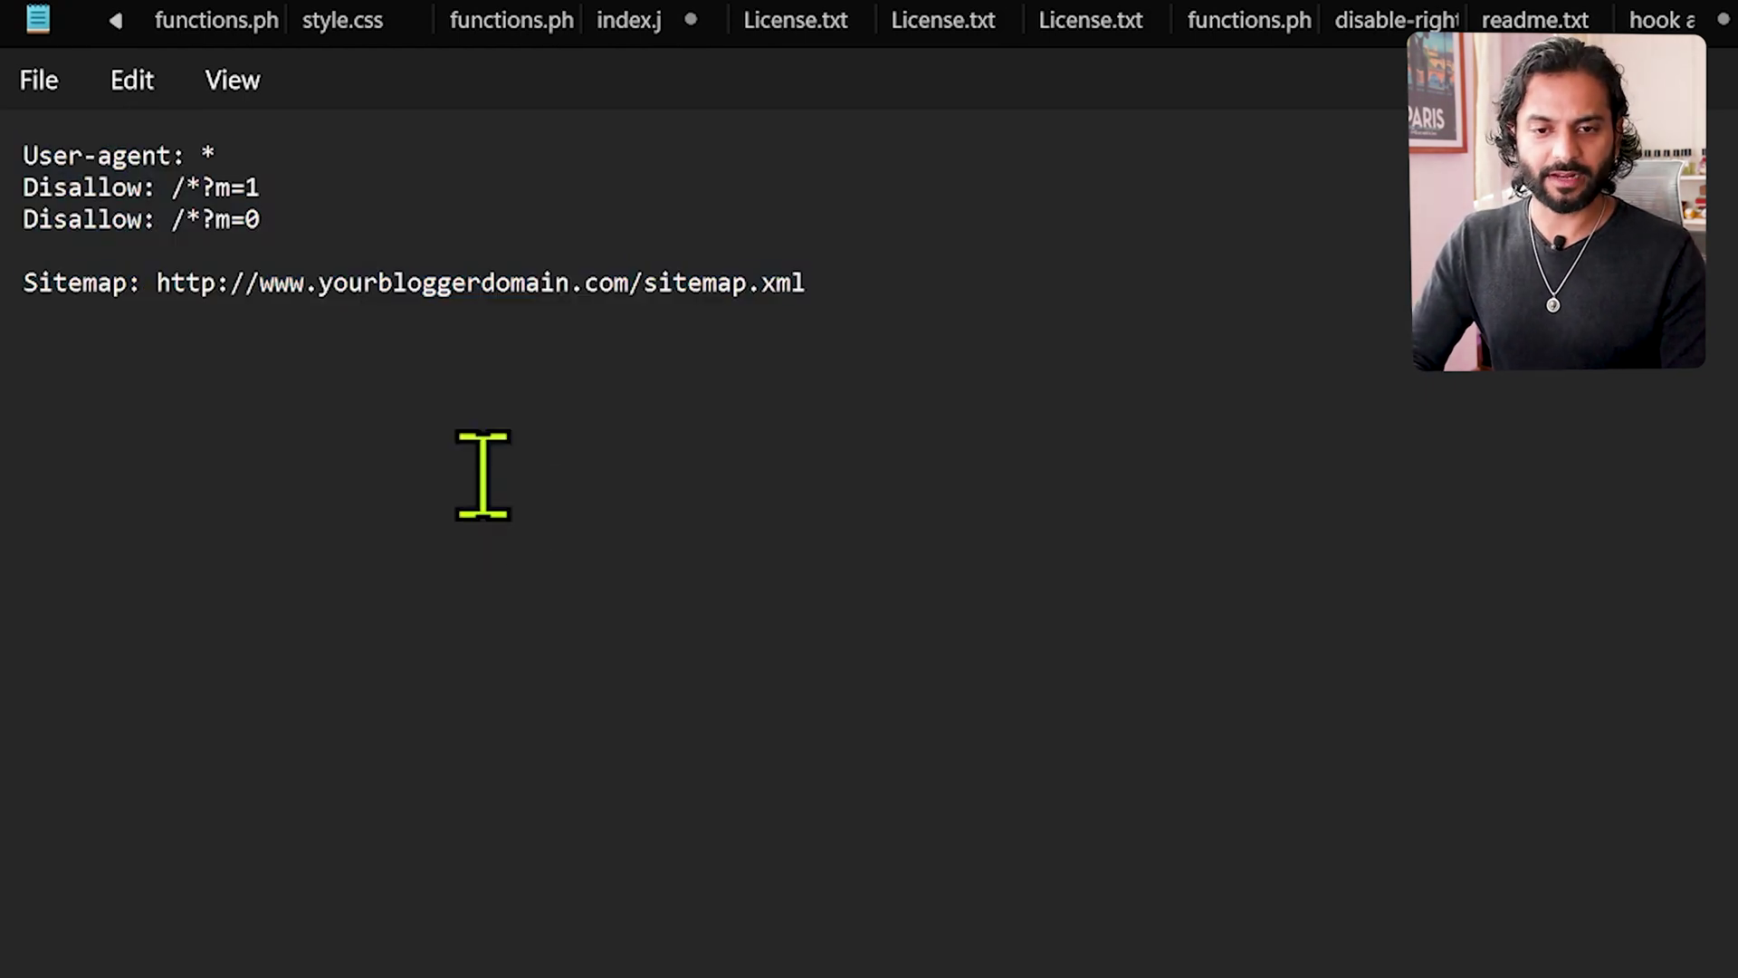
pyautogui.hotkey('ctrl', 'a')
pyautogui.rightClick(224, 176)
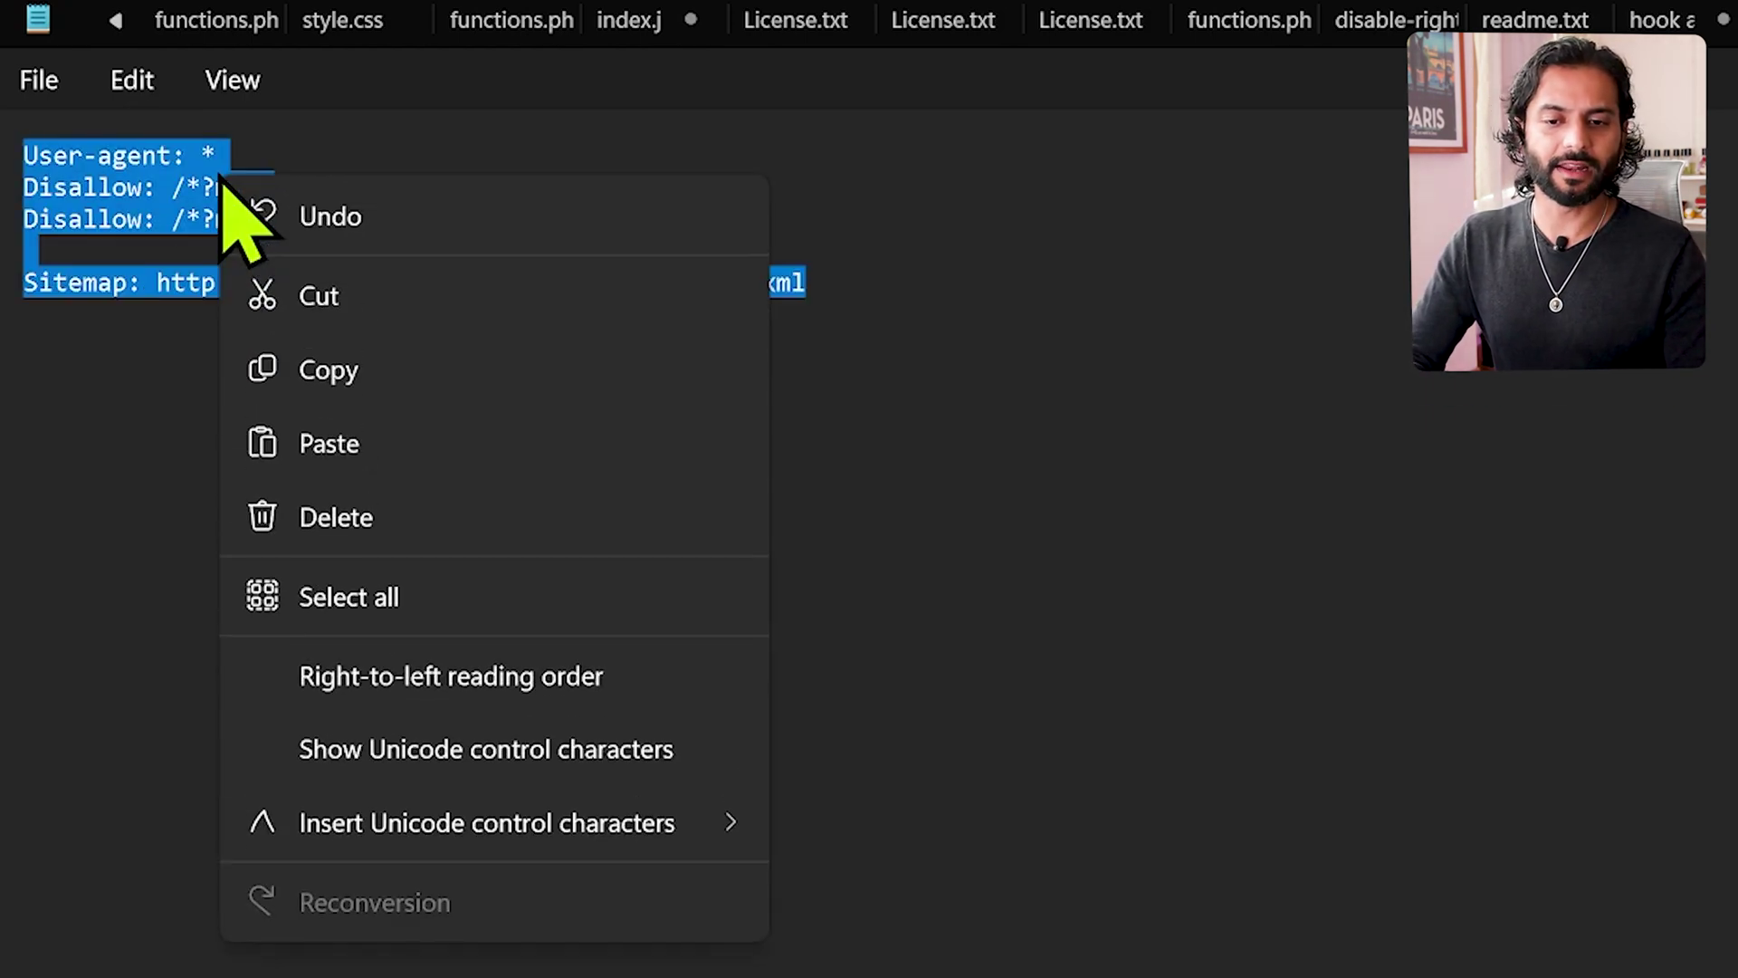
# Copy the rules, enable custom robots.txt under Crawlers and indexing, and open its editor
pyautogui.click(380, 362)
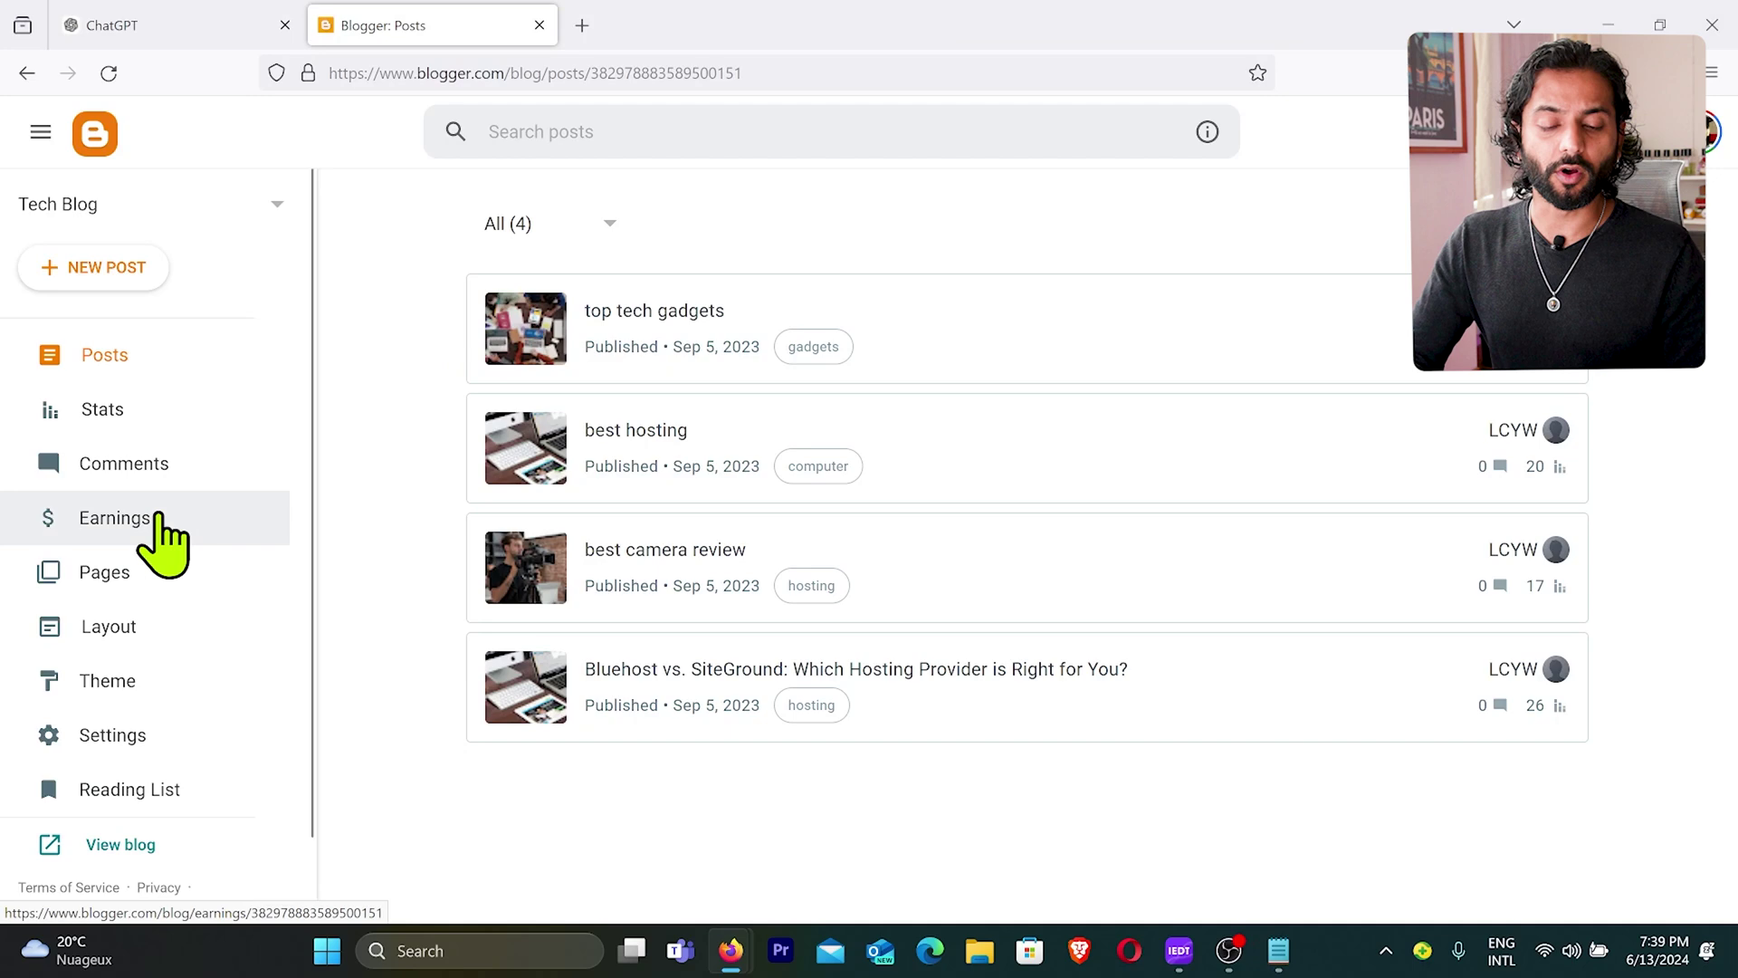
pyautogui.click(145, 738)
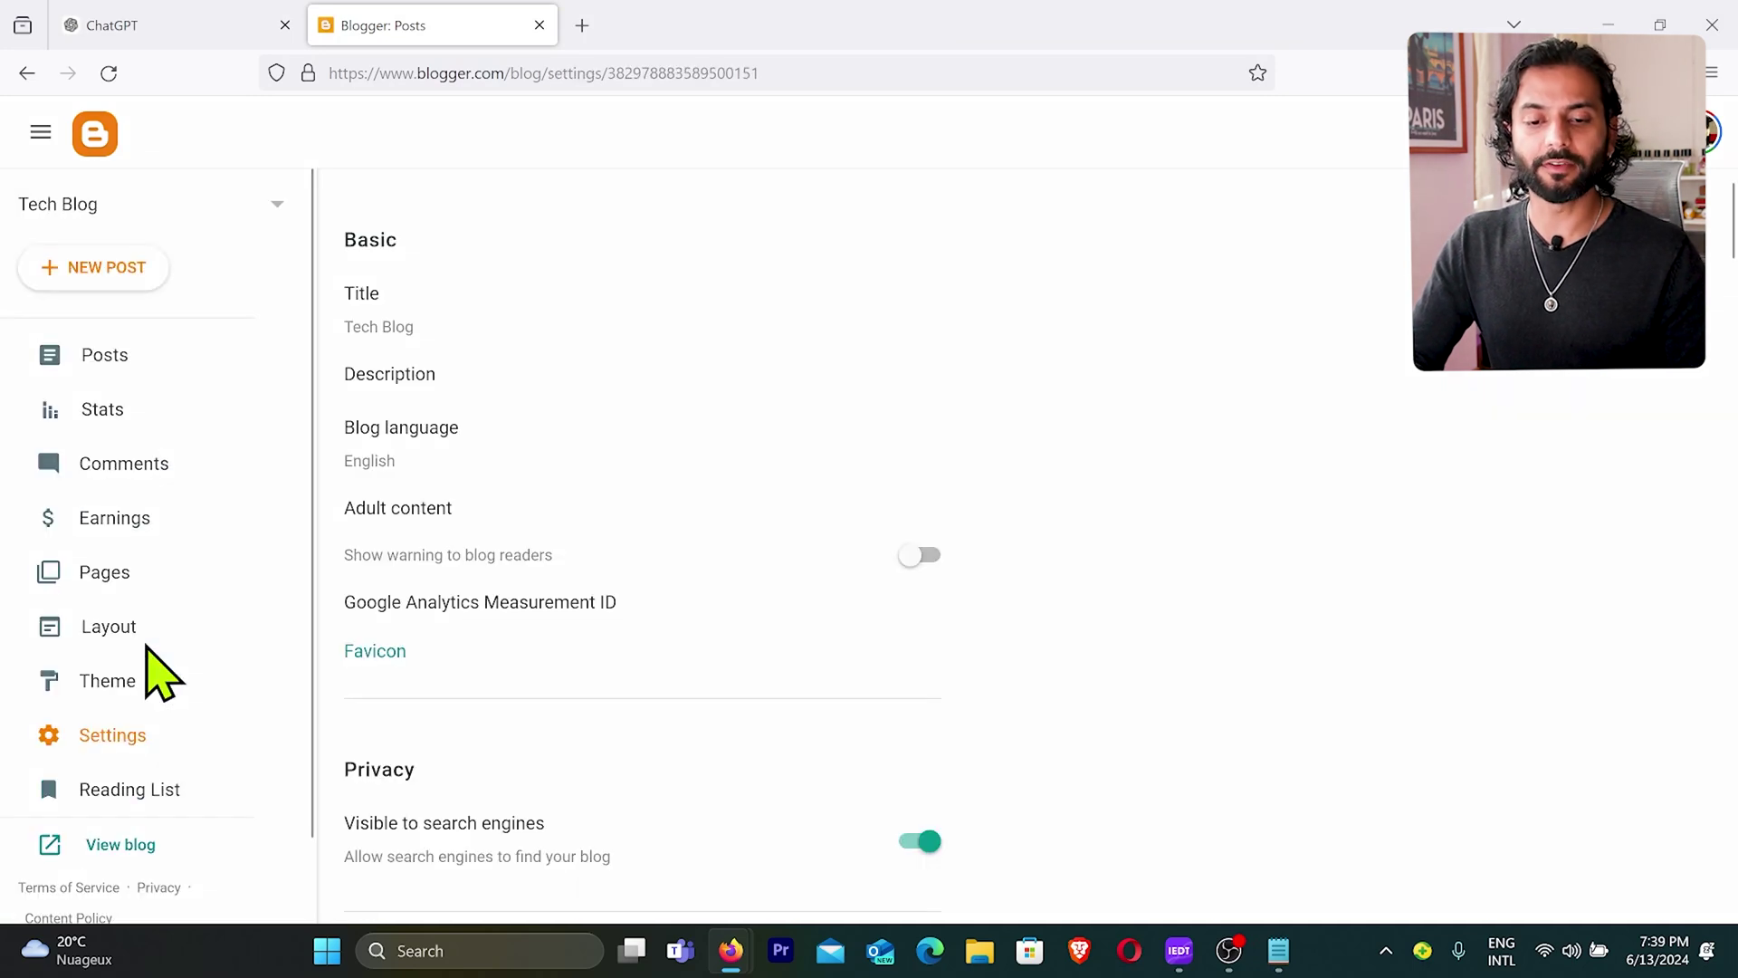
pyautogui.scroll(-15, 884, 593)
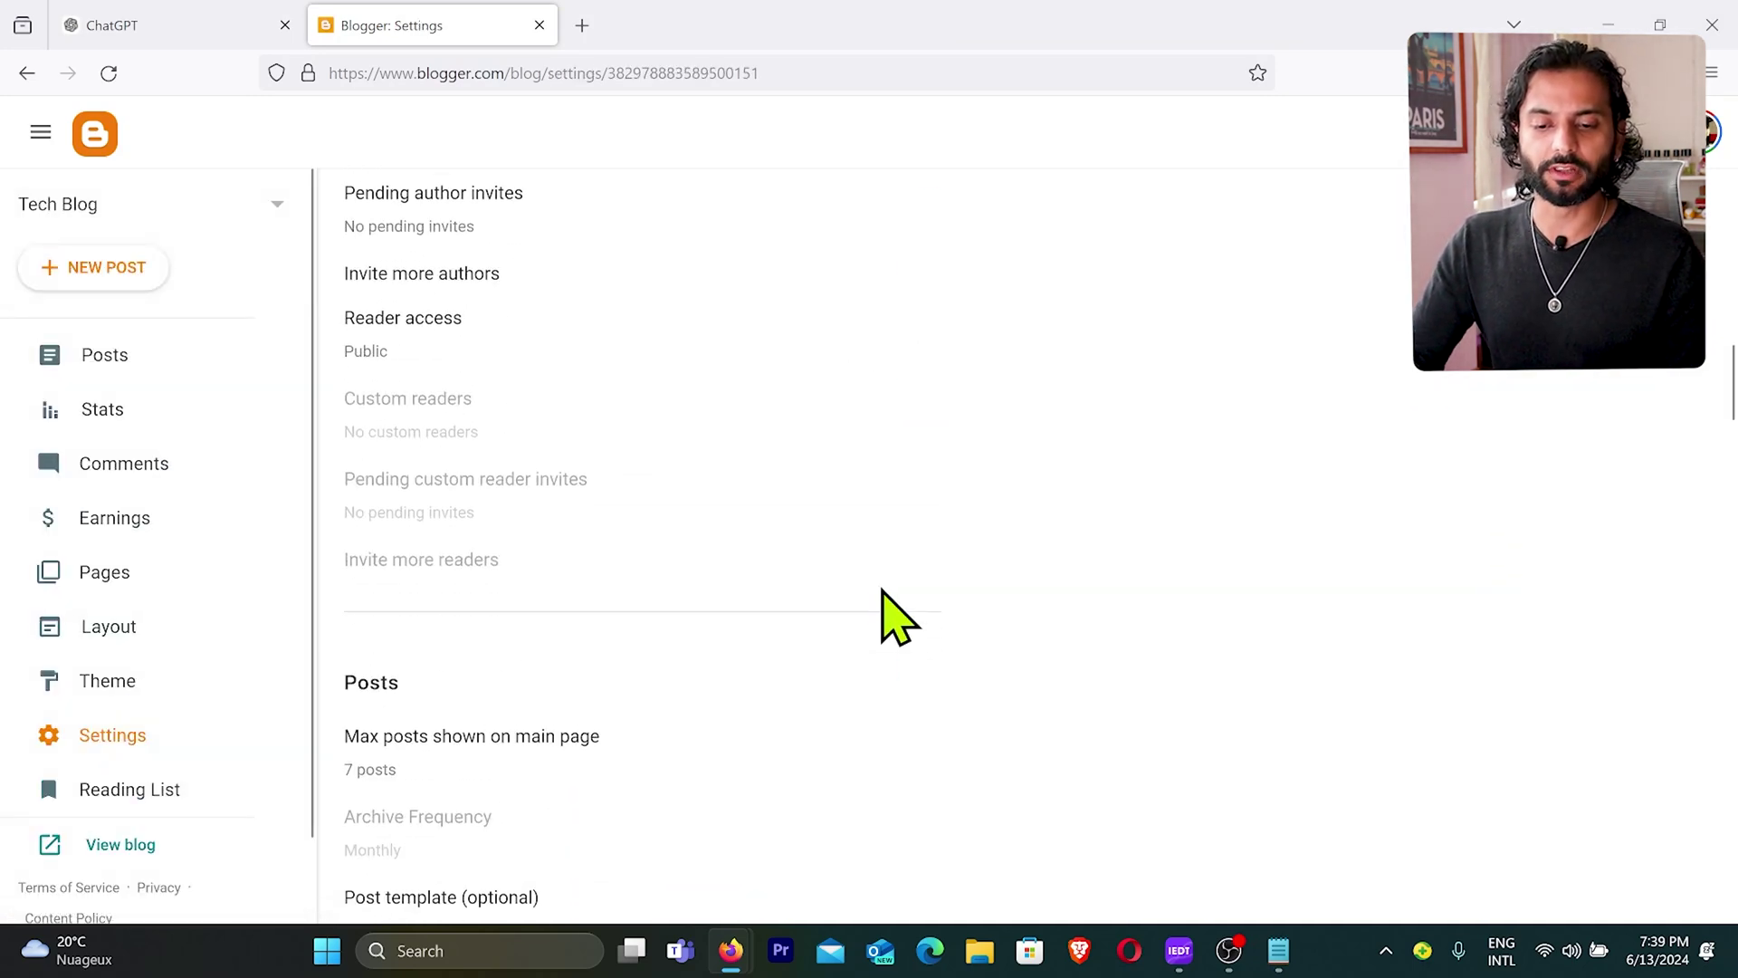
pyautogui.scroll(-12, 883, 590)
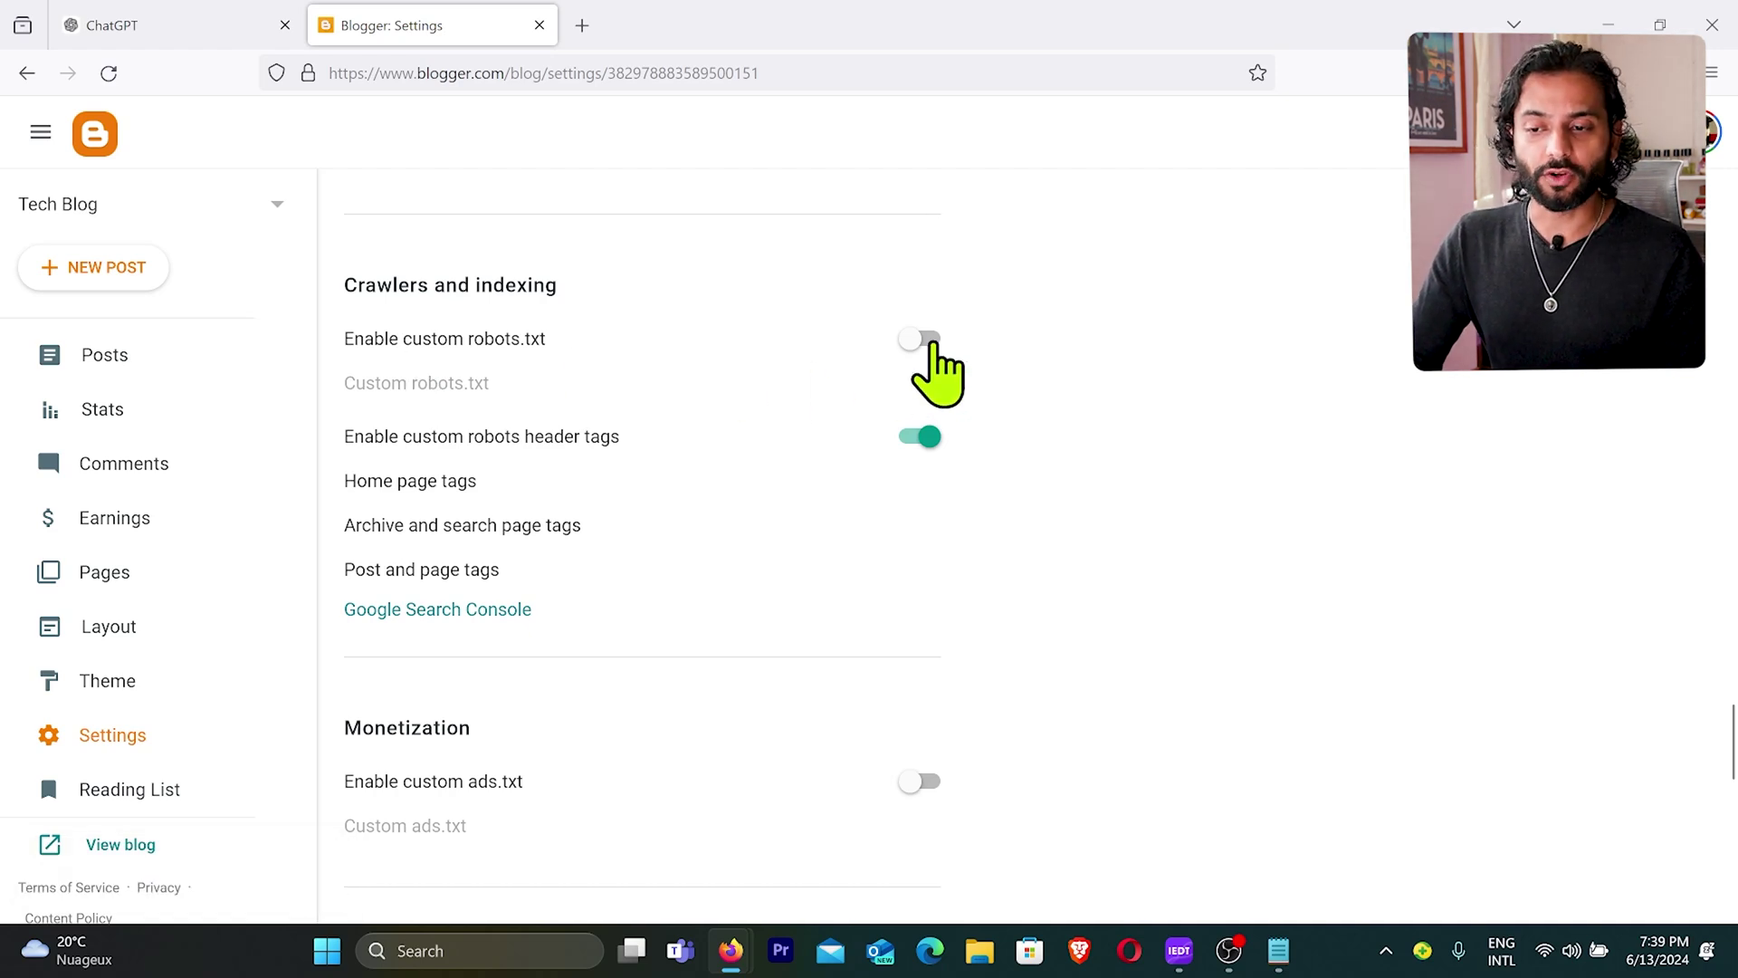
pyautogui.click(922, 339)
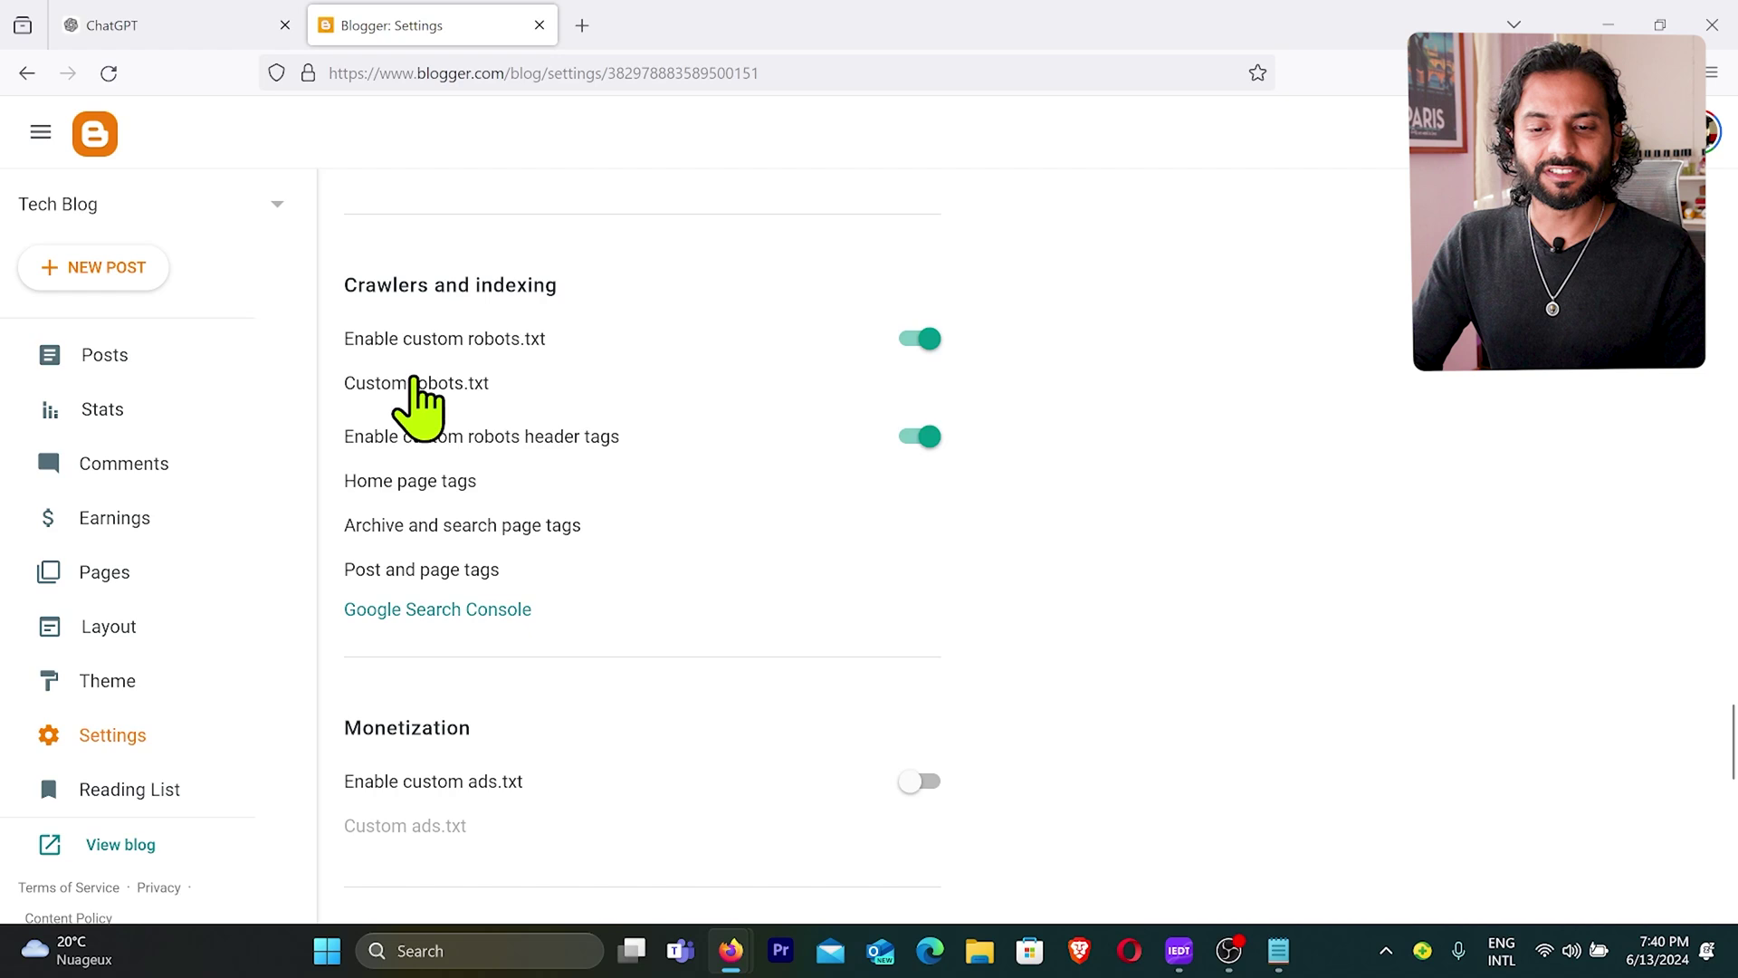
pyautogui.click(412, 385)
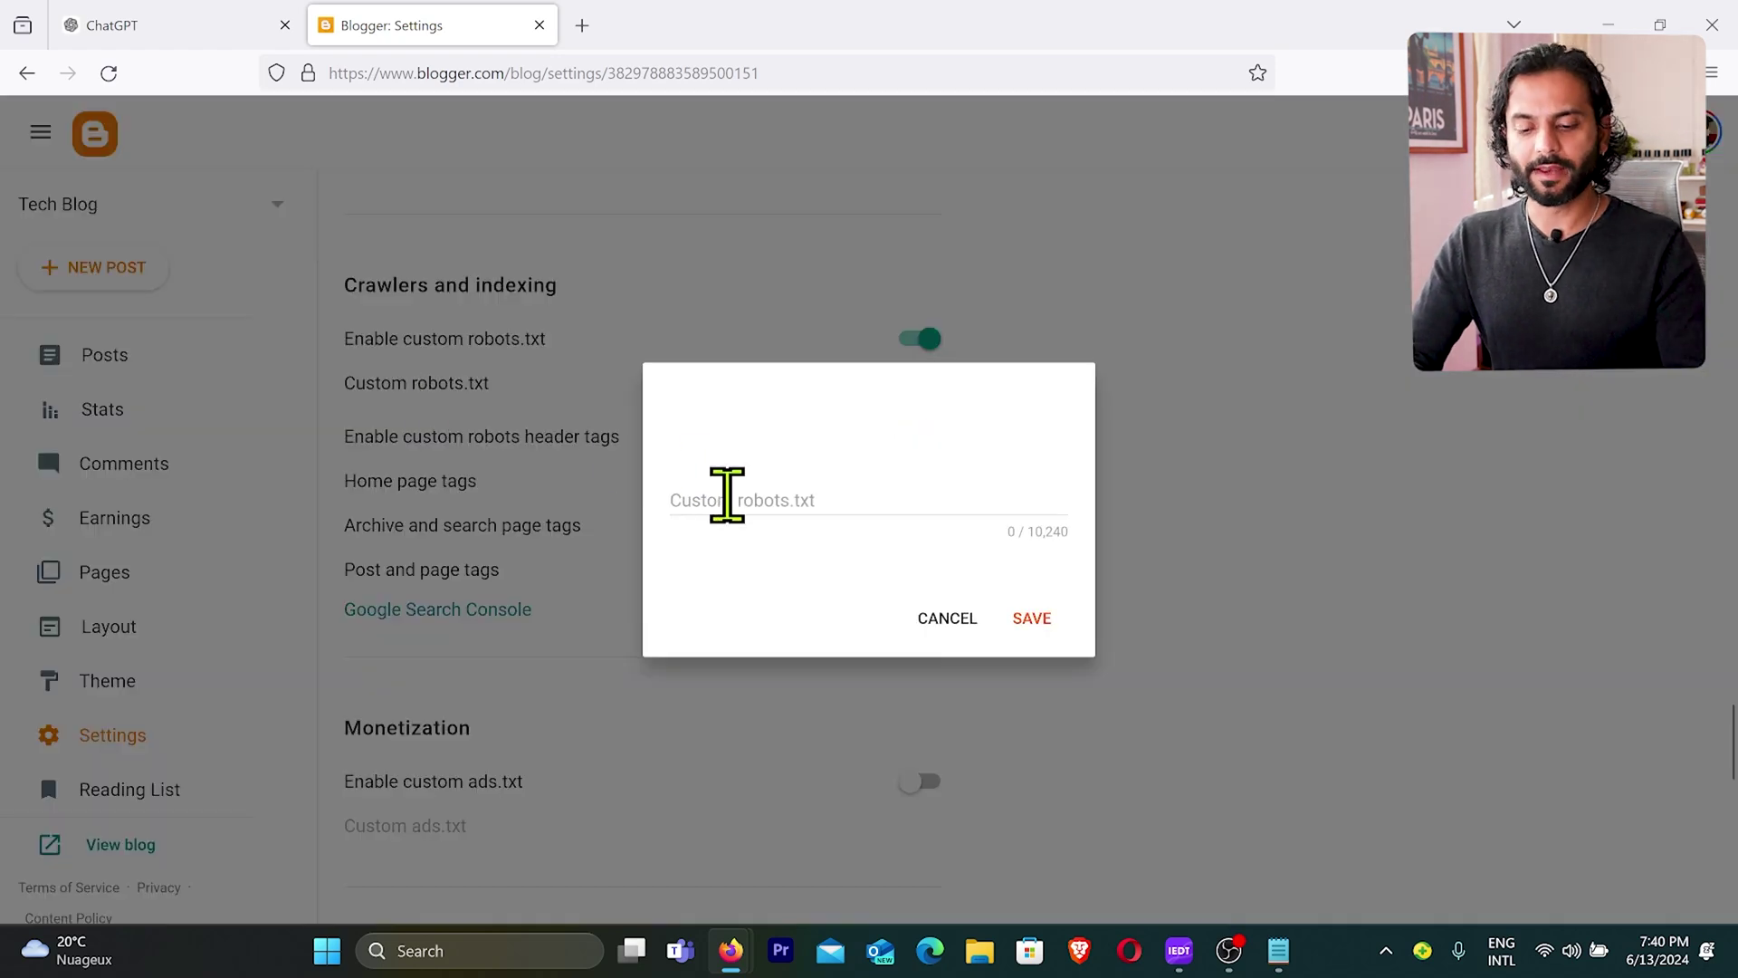
# Paste the User-agent, two Disallow and Sitemap lines into the Custom robots.txt field
pyautogui.click(727, 496)
pyautogui.write('User-agent: * Disallow: /*?m=1 Disallow: /*?m=0  Sitemap: http://www.yourbloggerdomain.com/sitemap.xml')
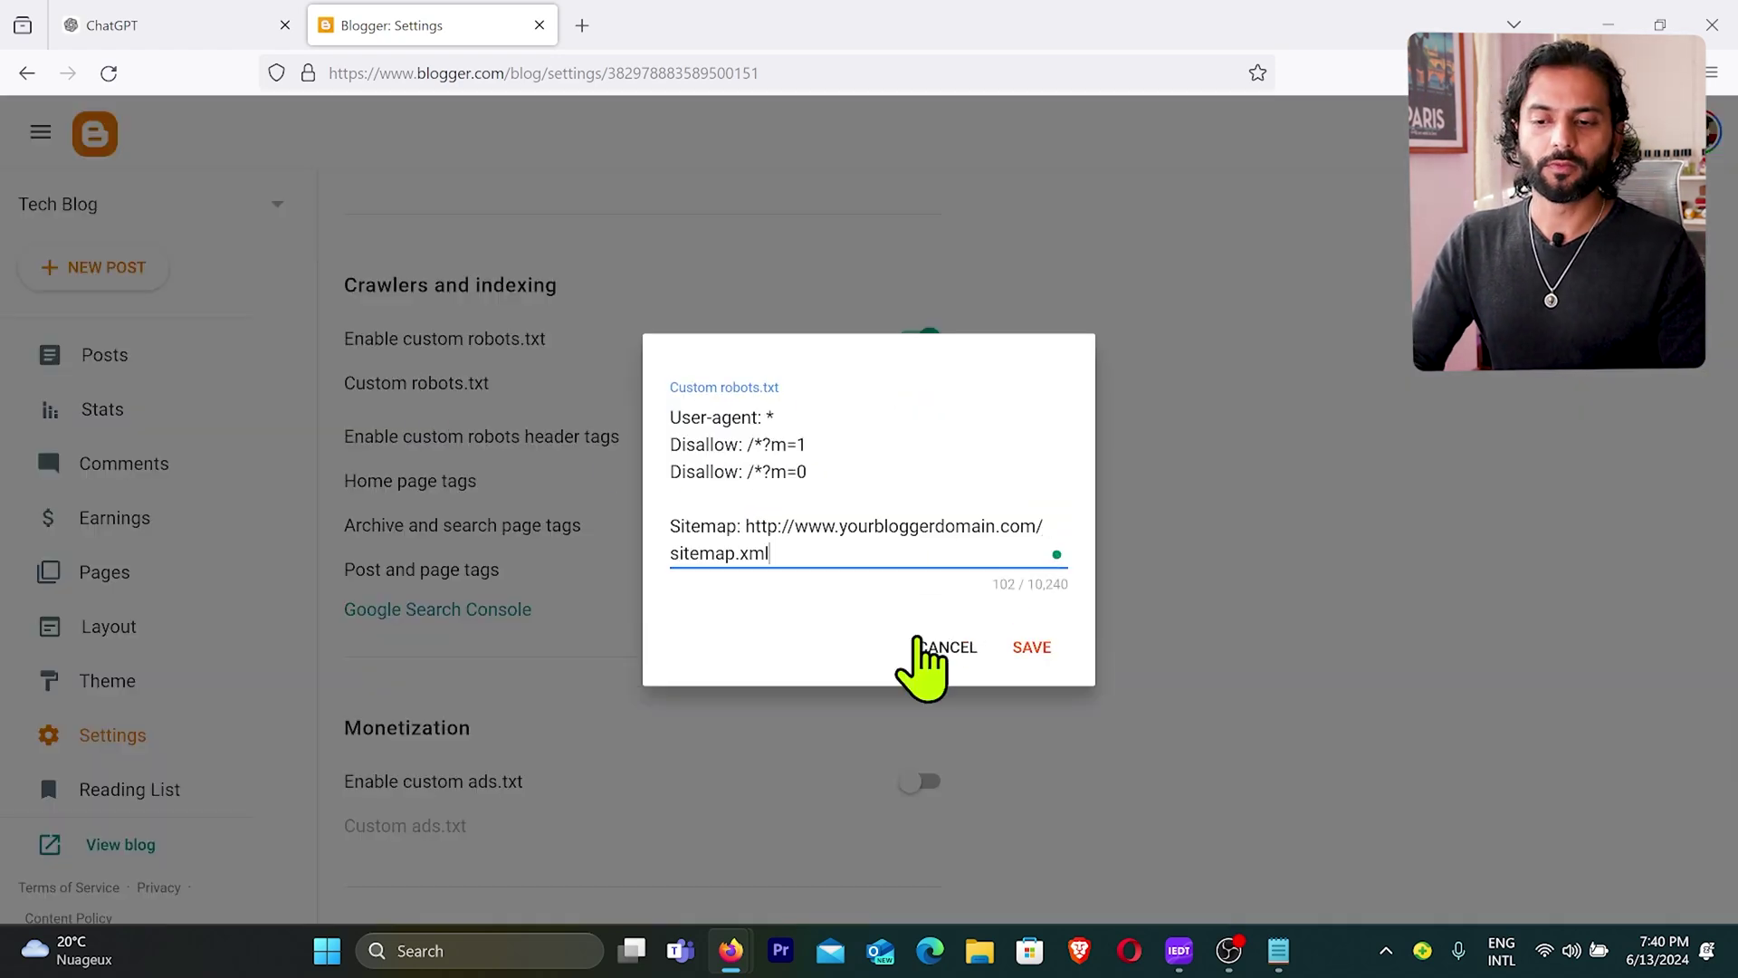
pyautogui.moveTo(748, 526); pyautogui.dragTo(1033, 527)
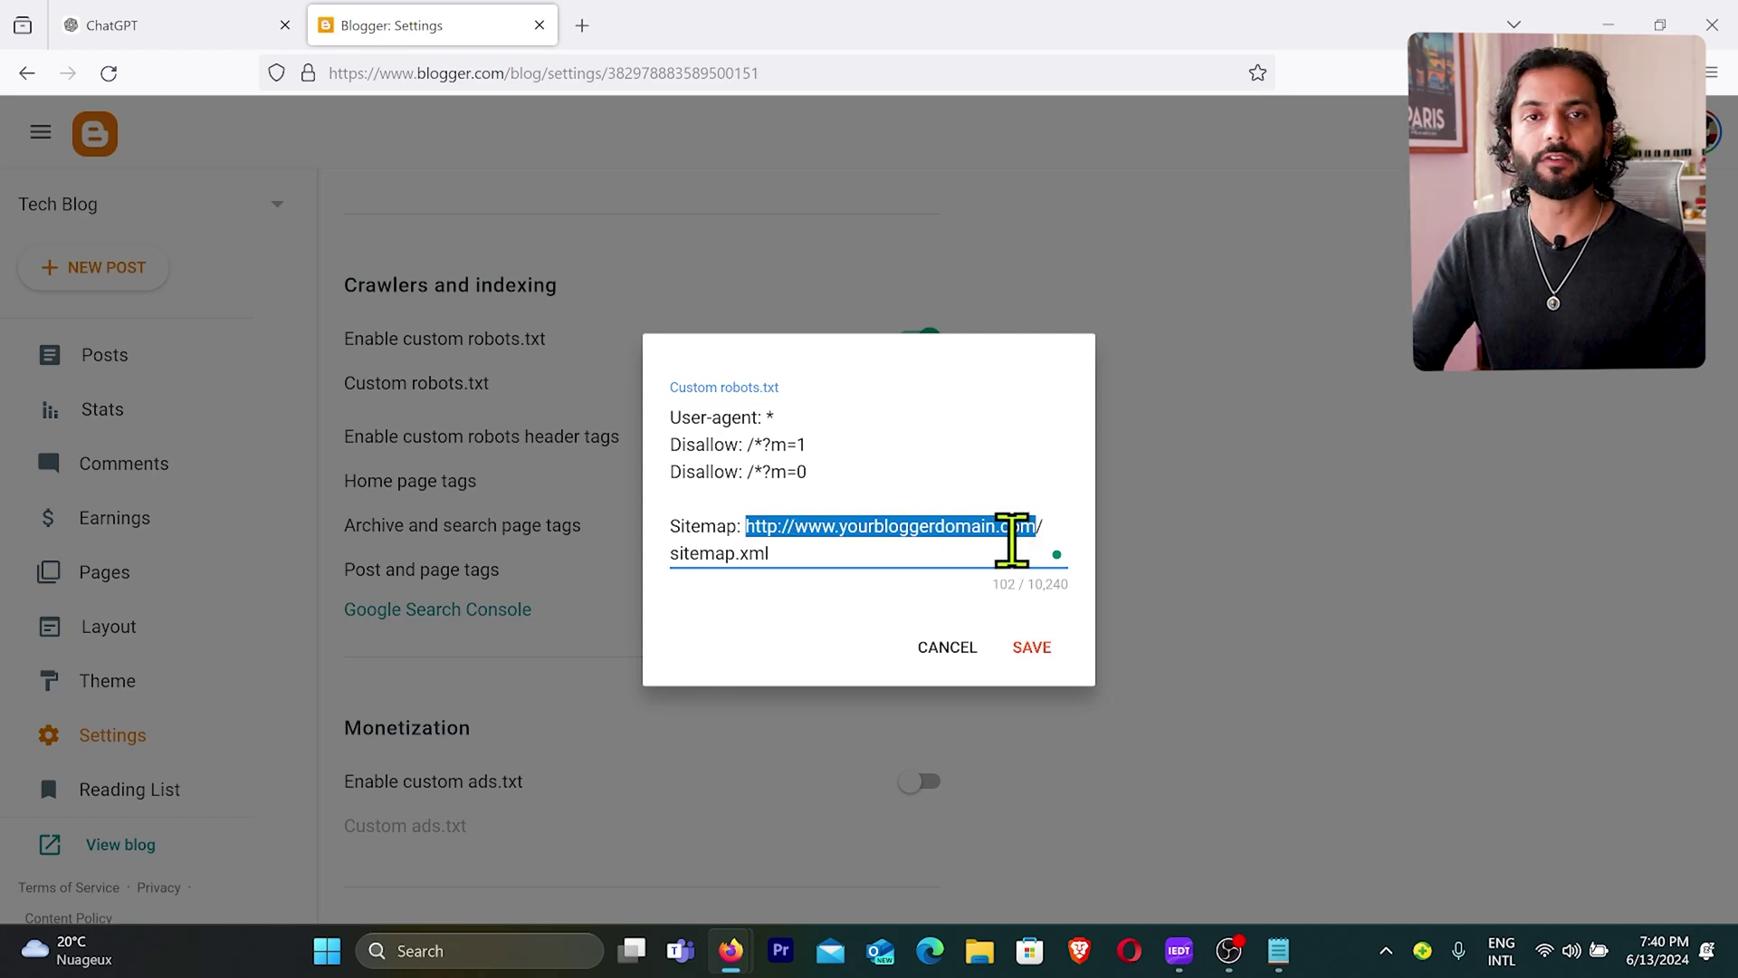
pyautogui.moveTo(807, 472); pyautogui.dragTo(665, 424)
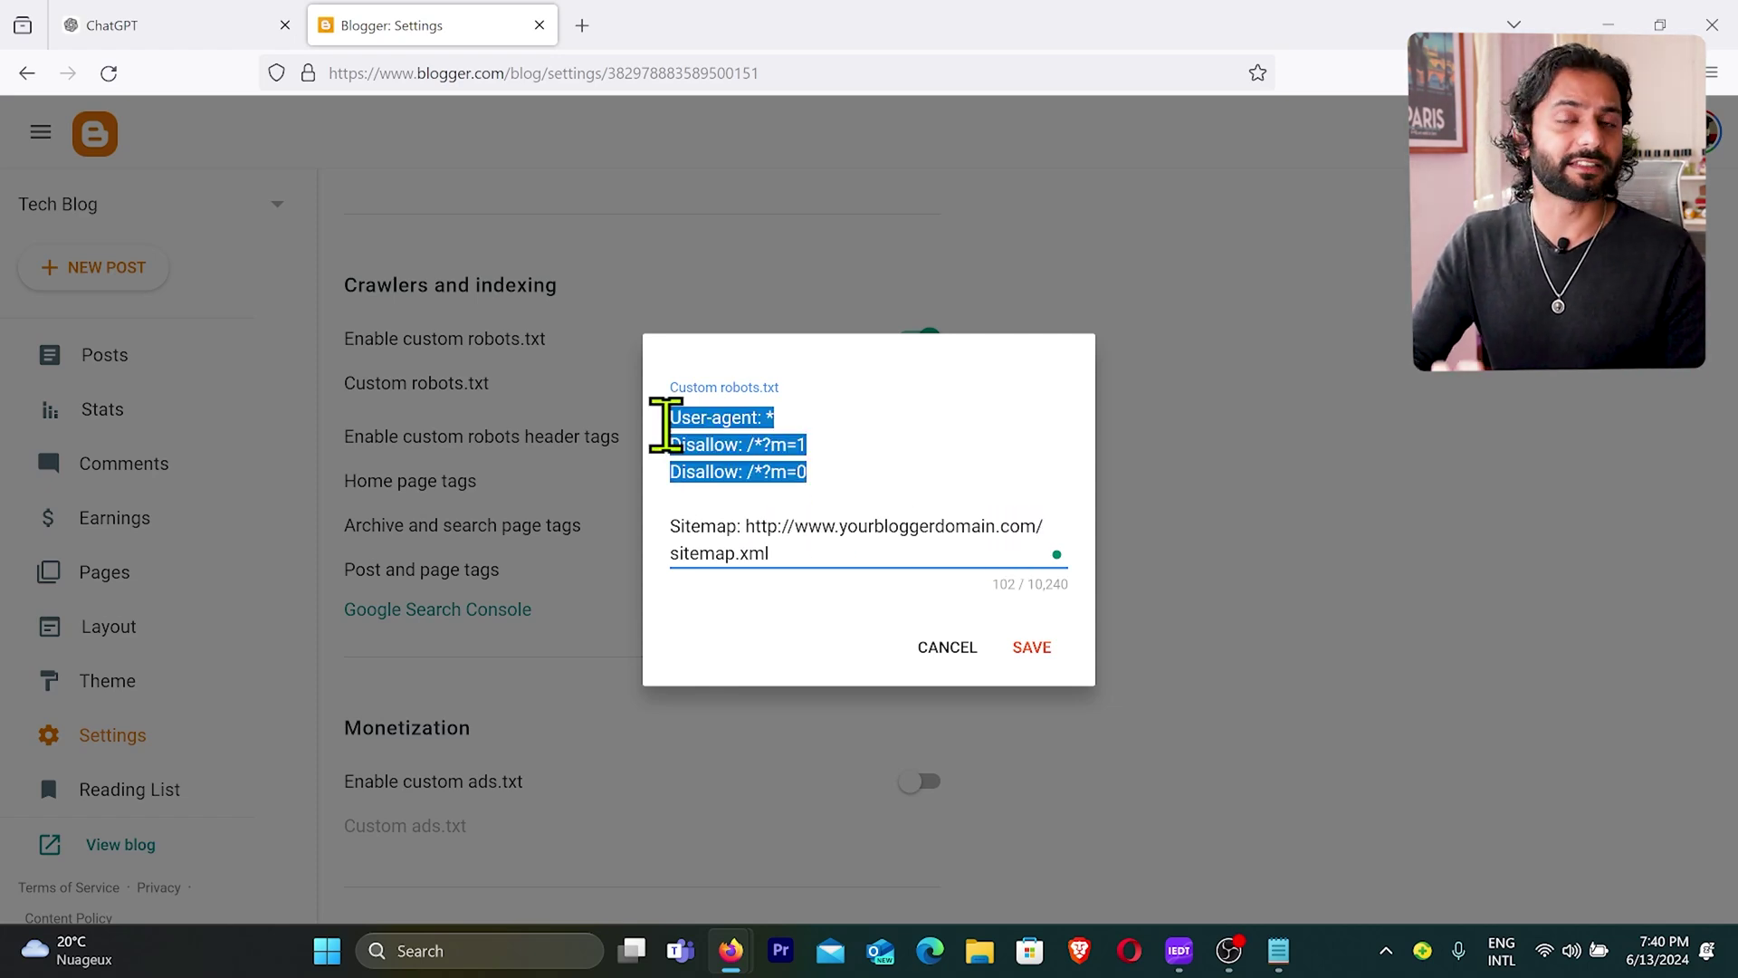